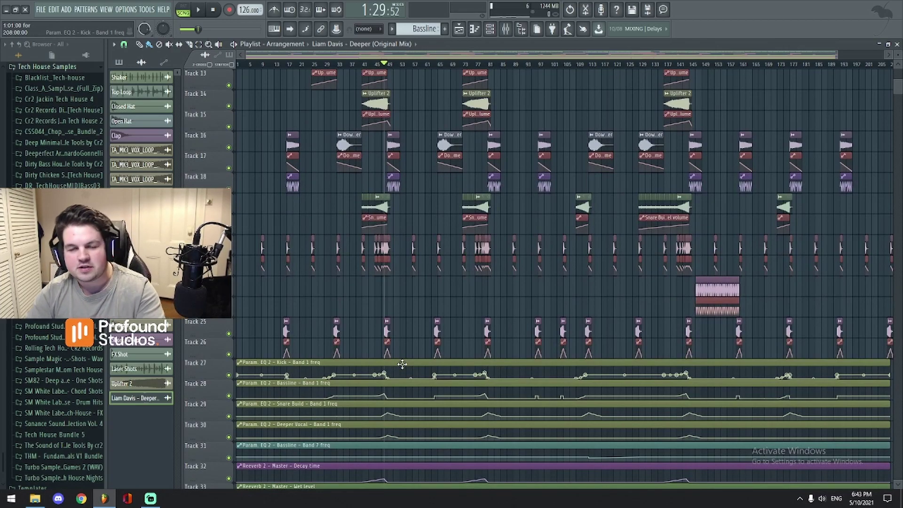
Step: Examine the playlist's automation clips from the Kick EQ band 1 frequency on track 27 to the vocal loop's channel volume on track 45
scroll(414, 249, "down", 4)
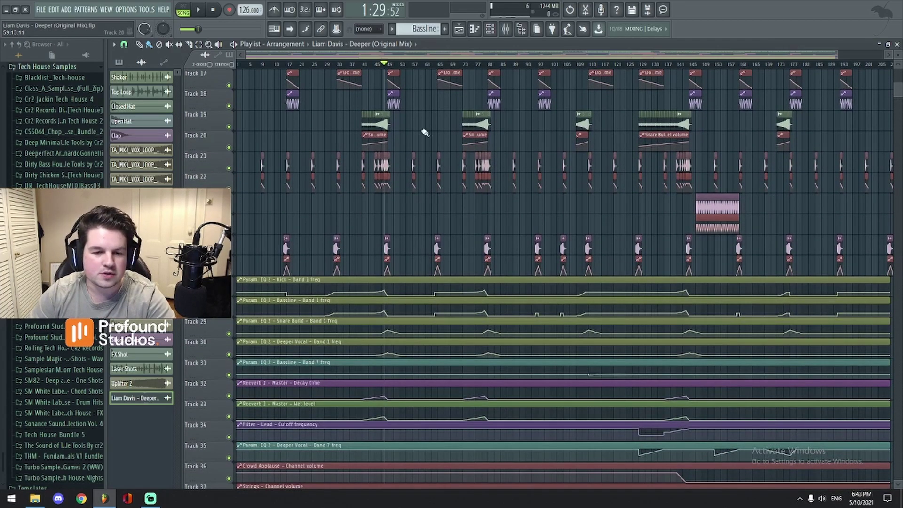
scroll(448, 68, "up", 6)
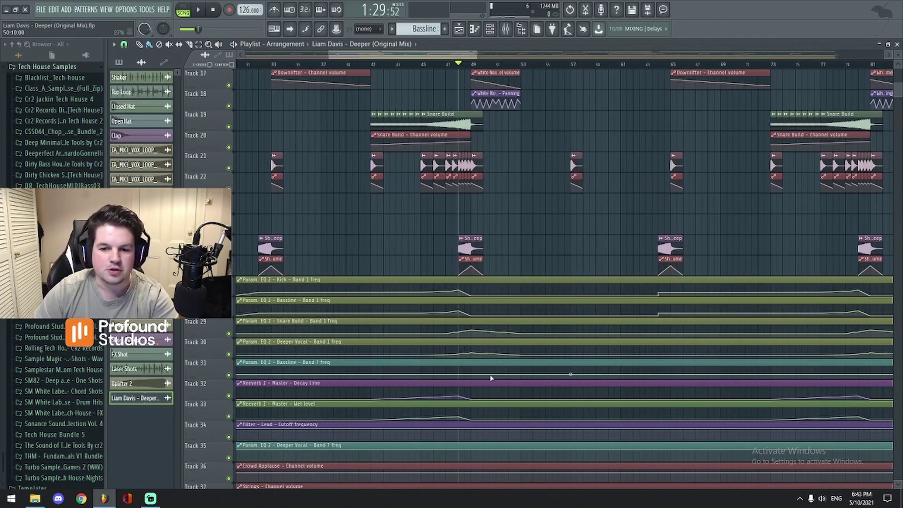
scroll(449, 362, "up", 8)
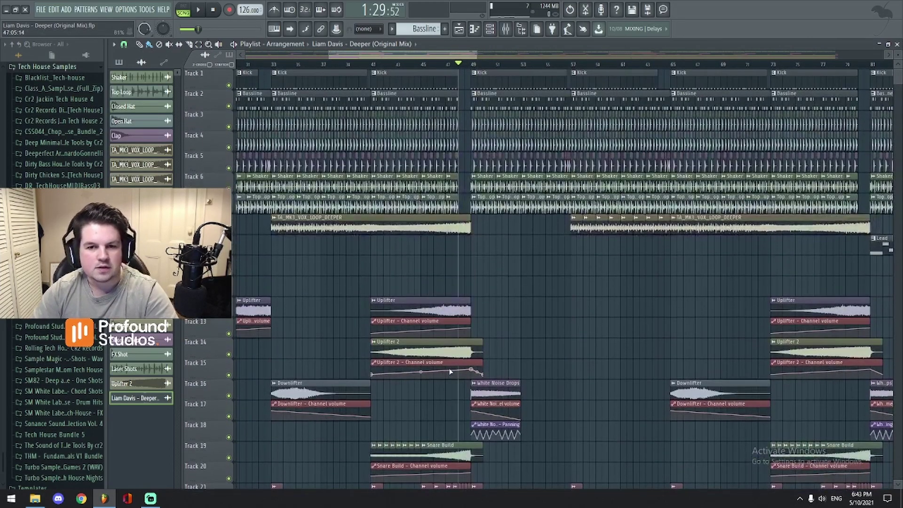
scroll(451, 373, "down", 10)
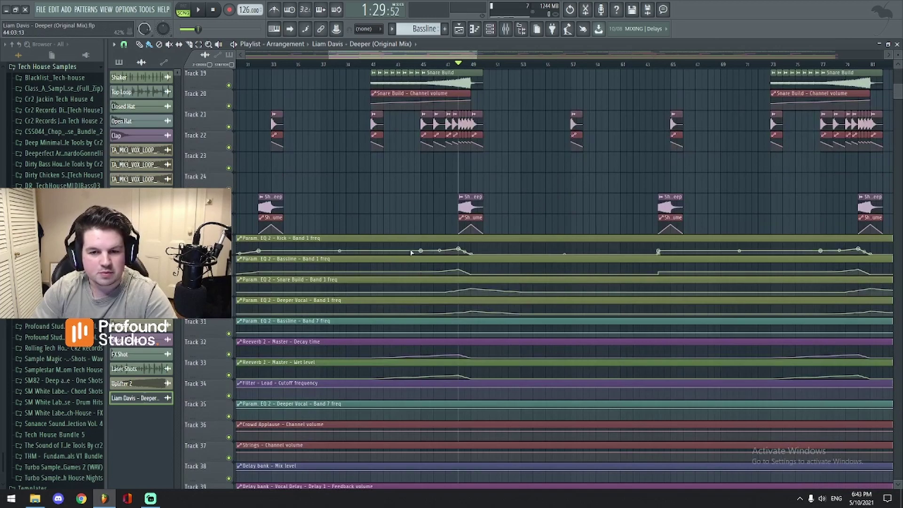
left_click_drag(899, 58, 899, 70)
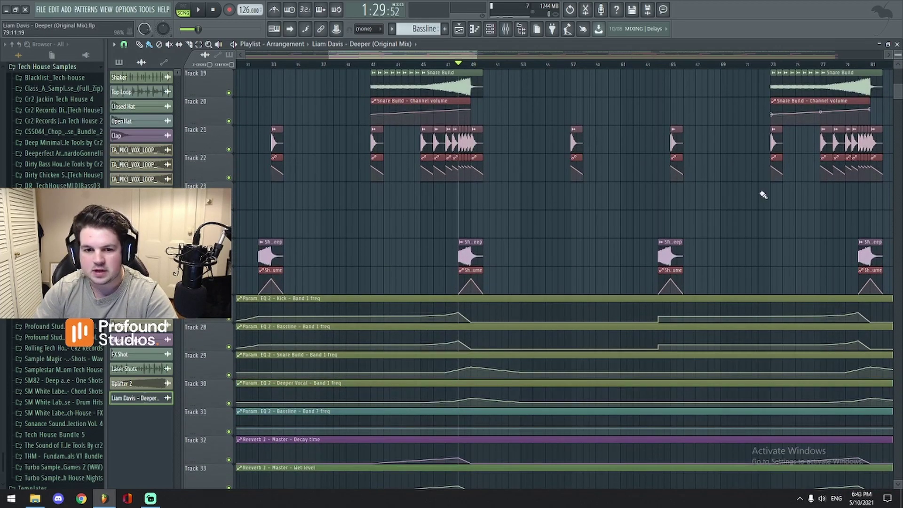
scroll(522, 273, "down", 3)
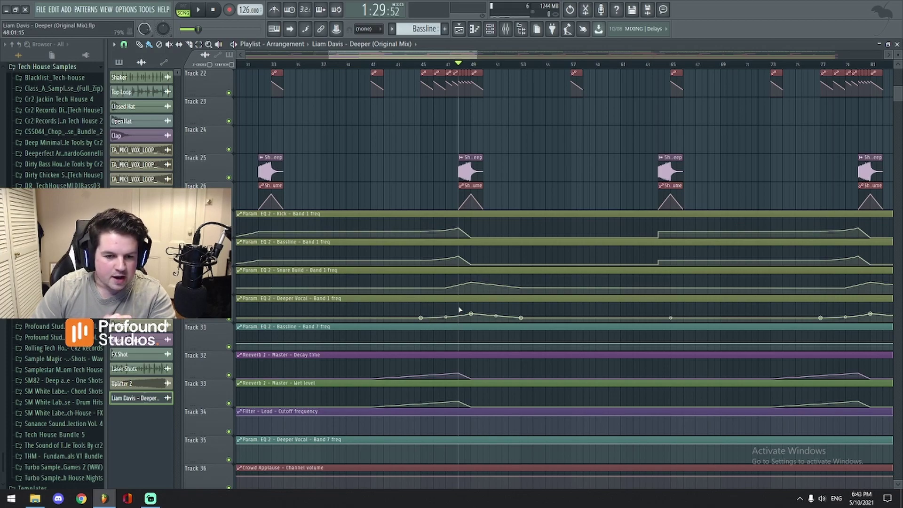
scroll(457, 311, "down", 5)
scroll(428, 348, "down", 7)
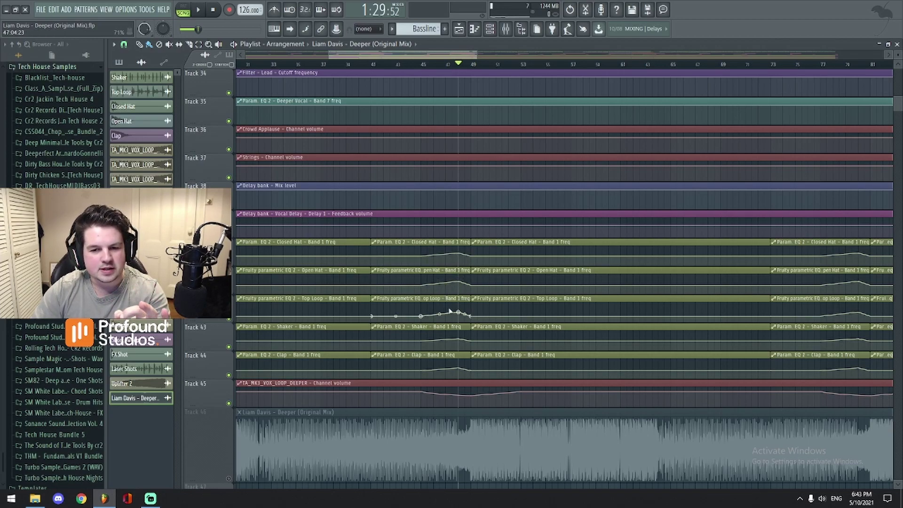
scroll(449, 312, "down", 2)
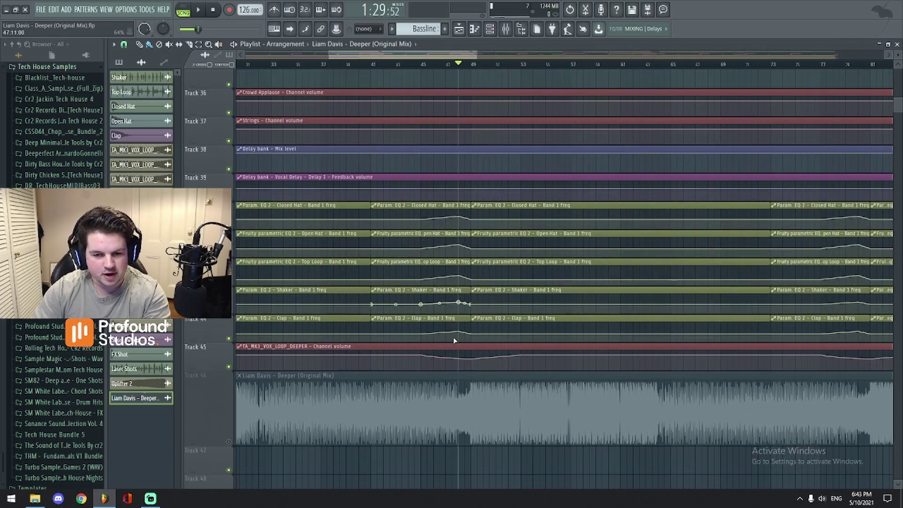
scroll(442, 312, "down", 3)
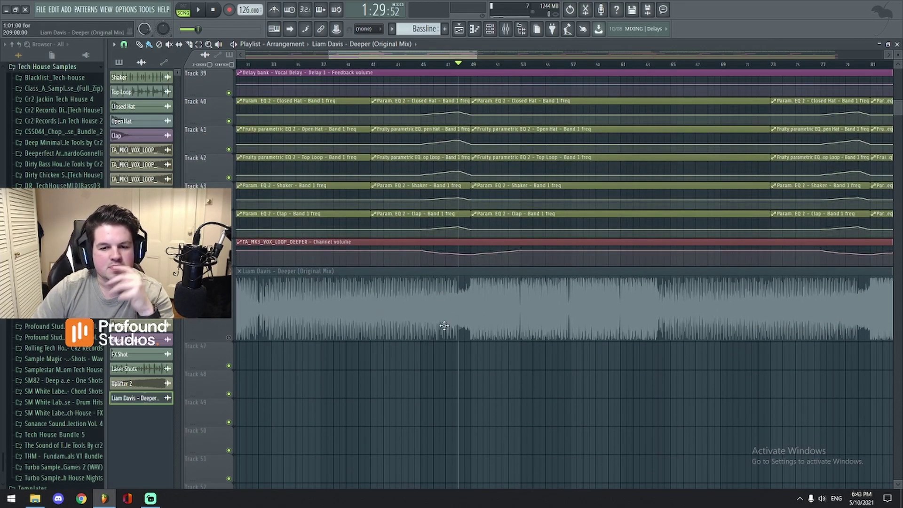
scroll(328, 397, "up", 2)
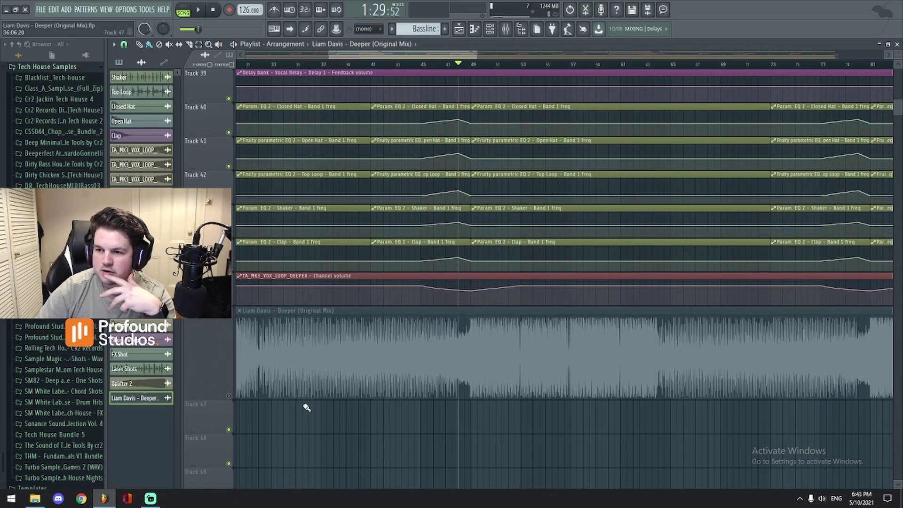
scroll(443, 250, "down", 3)
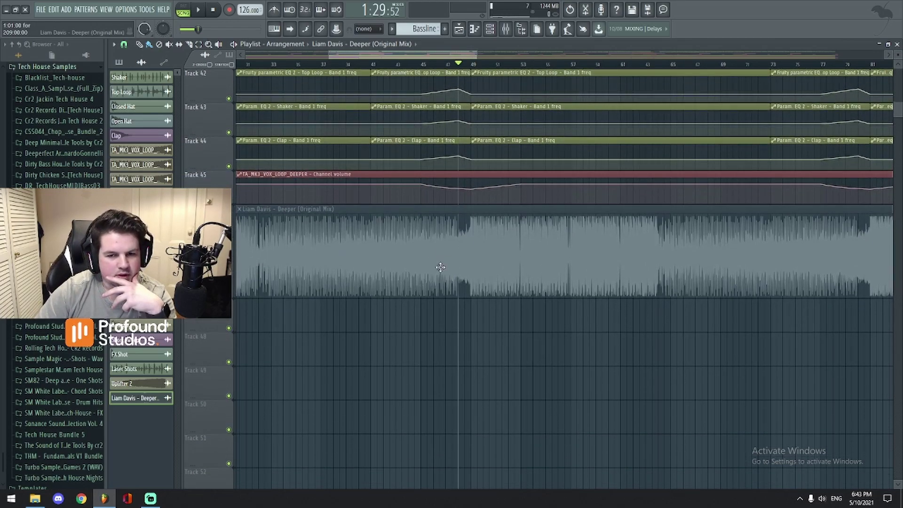
Step: Unmute playlist track 46, which holds the audio clip of the full original mix
left_click(245, 291)
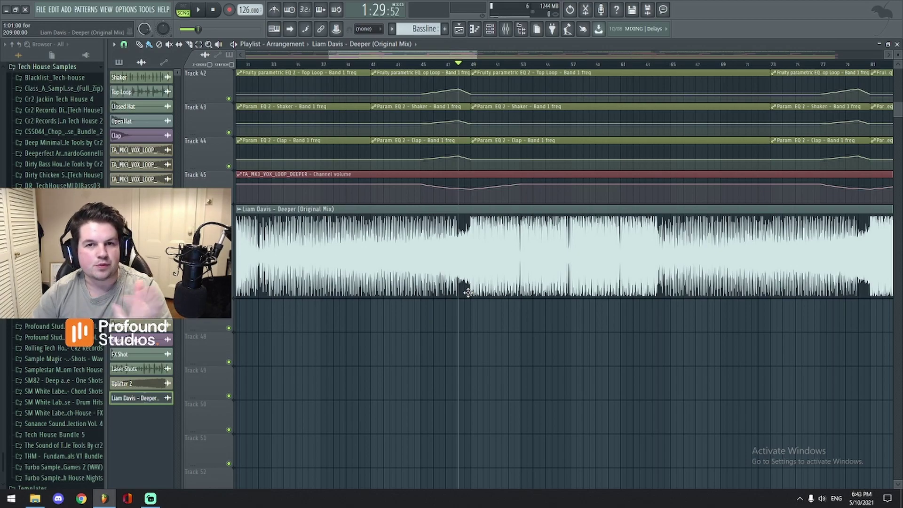
scroll(468, 292, "up", 5)
scroll(494, 308, "down", 2)
scroll(502, 184, "up", 2)
scroll(323, 346, "down", 5)
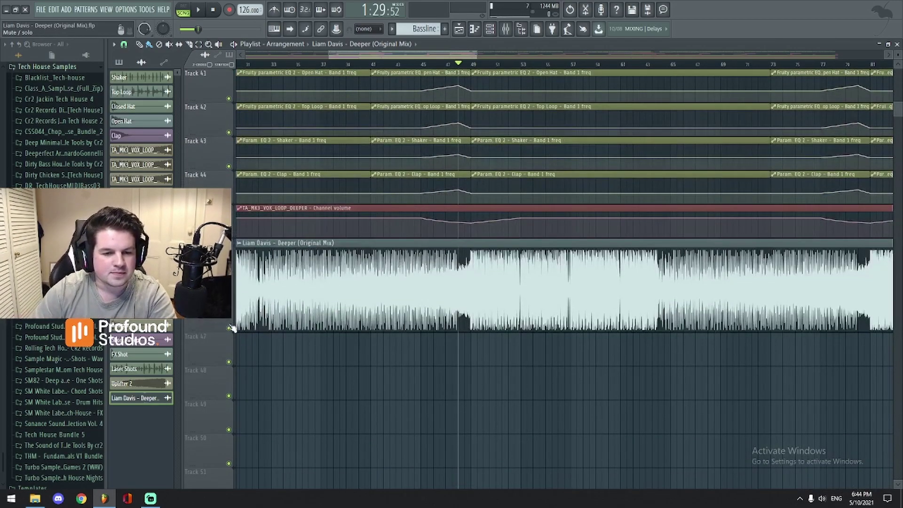
Step: Play the arrangement from bar 41 through the drop, following the uplifters, snare build and EQ and reverb automation, and stop playback
scroll(517, 212, "up", 17)
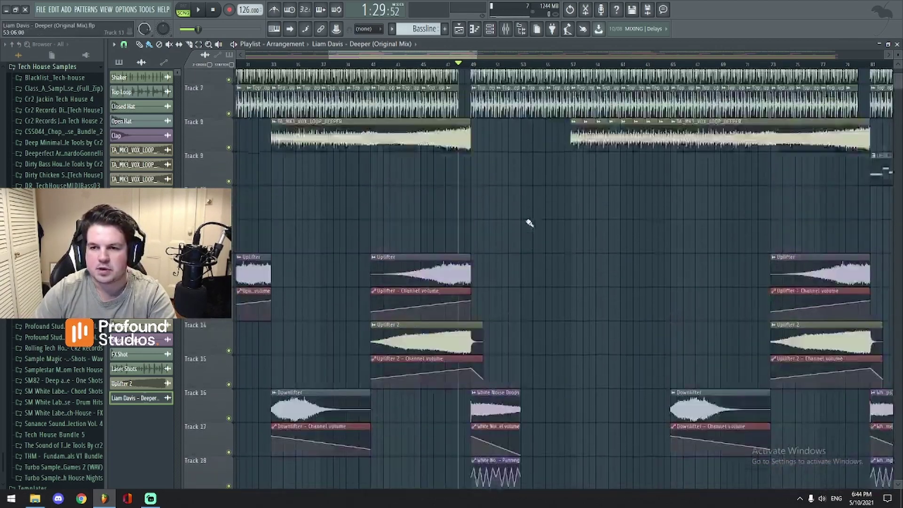
scroll(529, 223, "up", 3)
scroll(418, 66, "down", 1)
left_click(418, 65)
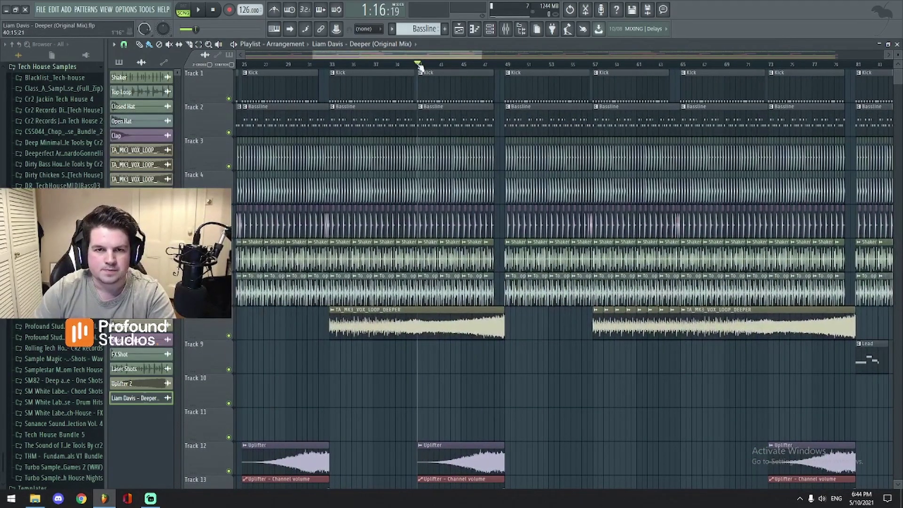
key("space")
scroll(453, 64, "down", 1)
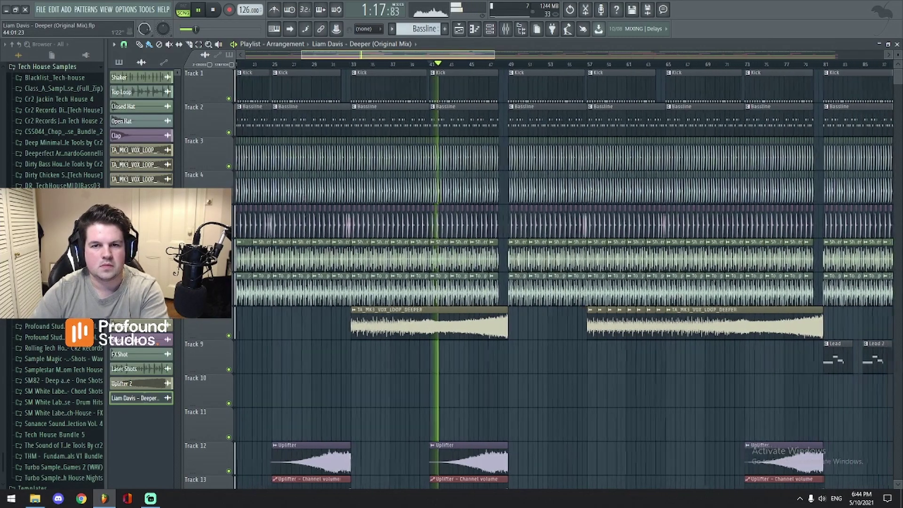
scroll(487, 229, "down", 2)
scroll(487, 229, "down", 4)
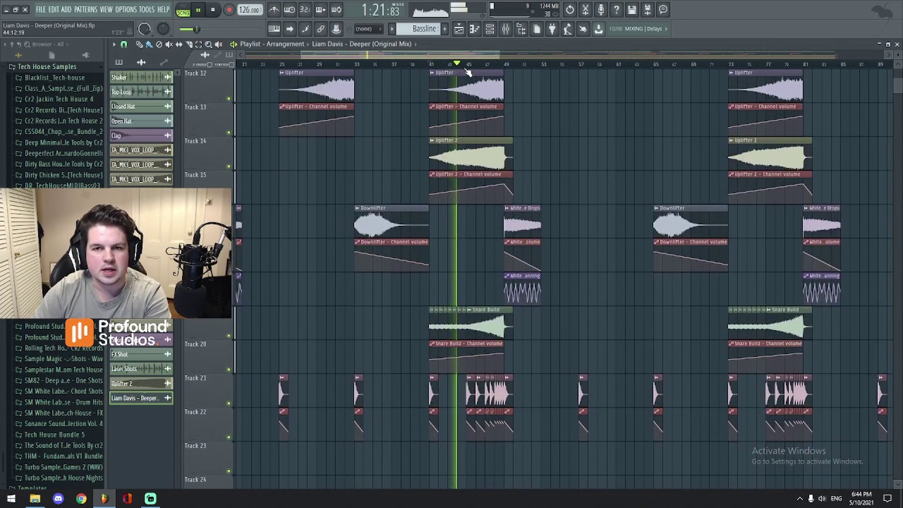
scroll(470, 115, "down", 10)
scroll(470, 254, "up", 5)
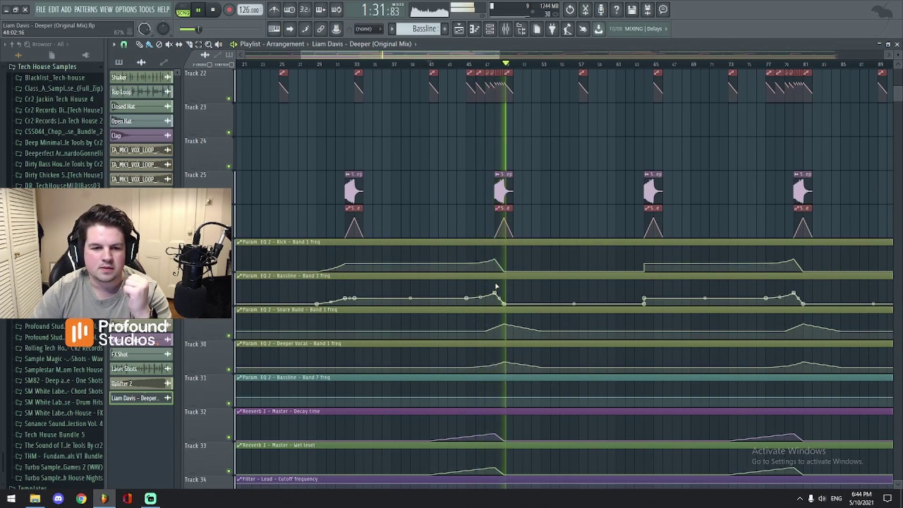
scroll(497, 289, "up", 5)
scroll(498, 291, "up", 15)
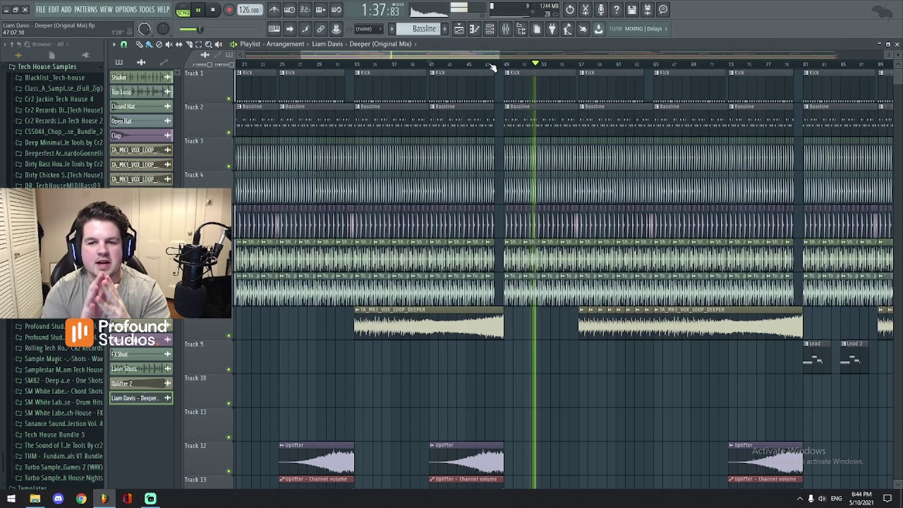
key("space")
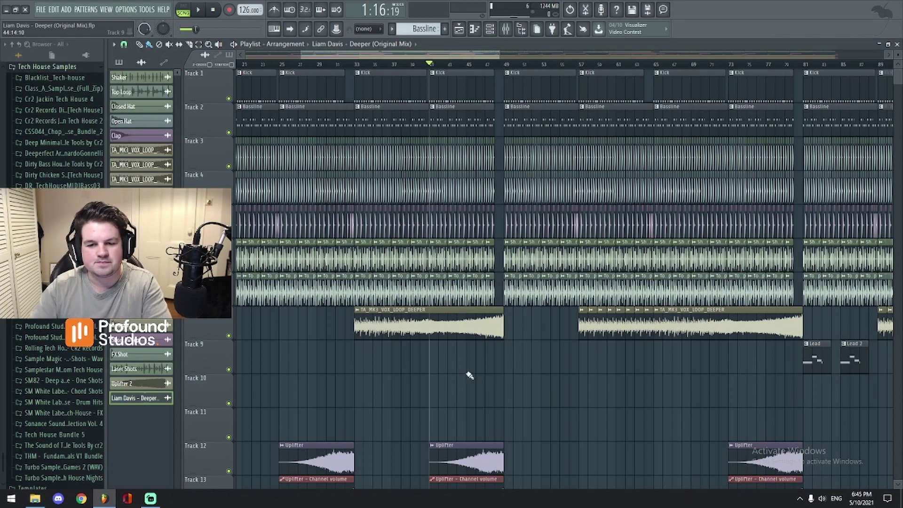
Step: Check the master reverb automation and look through the mixer's inserts from the master to the empty ones past Uplifter 2
scroll(461, 377, "down", 8)
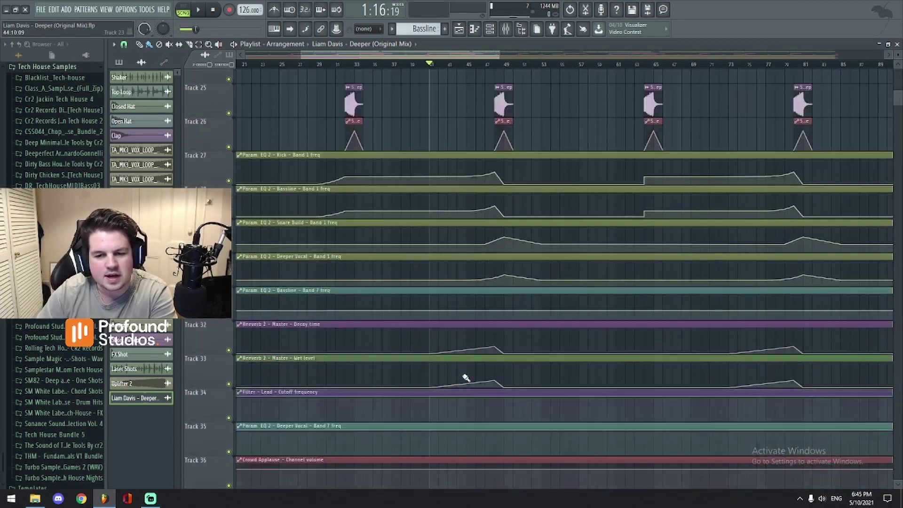
scroll(465, 376, "down", 1)
scroll(466, 373, "up", 2)
scroll(482, 361, "down", 1)
scroll(490, 346, "up", 2)
left_click(505, 28)
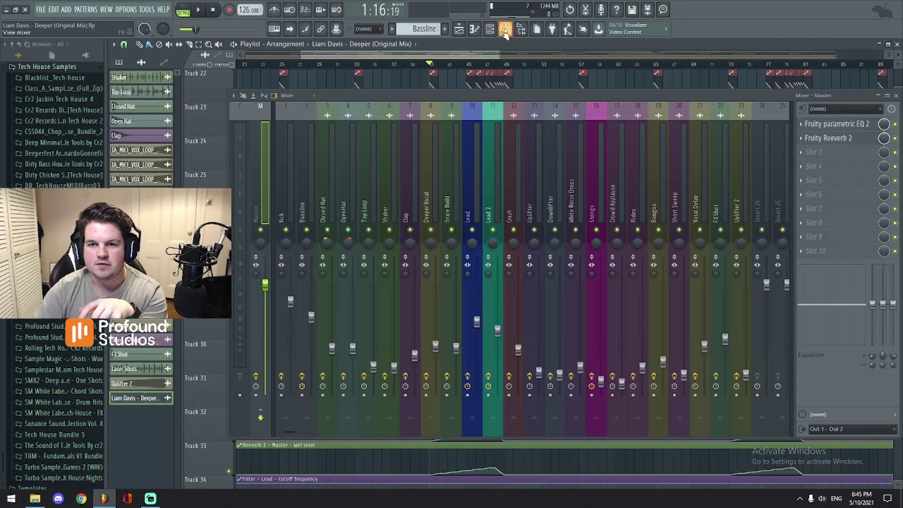
left_click_drag(288, 433, 336, 433)
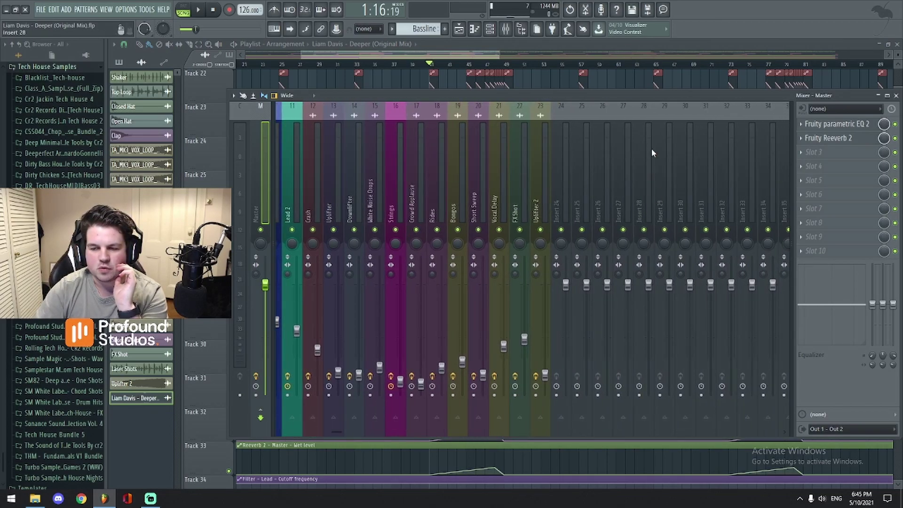
mouse_move(339, 433)
left_mouse_down()
mouse_move(289, 434)
mouse_move(391, 432)
mouse_move(349, 425)
left_mouse_up()
left_click(676, 180)
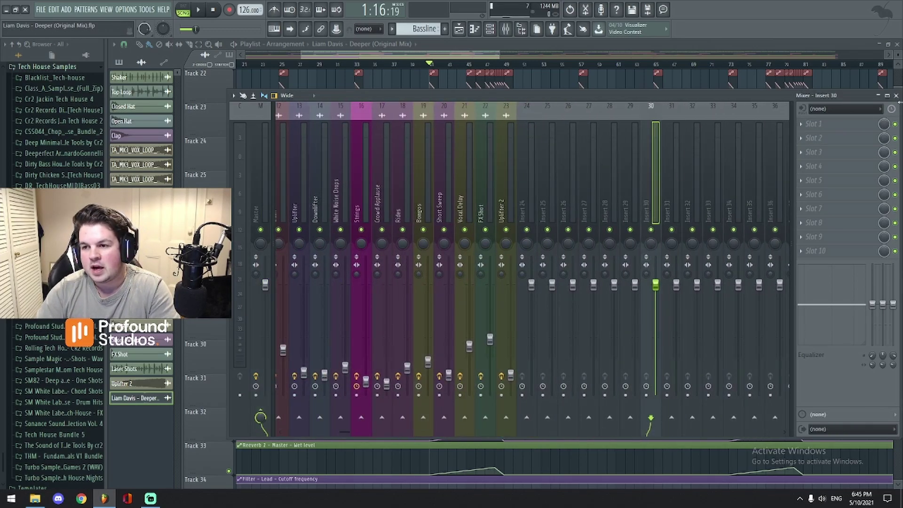
left_click(437, 230)
left_click(450, 55)
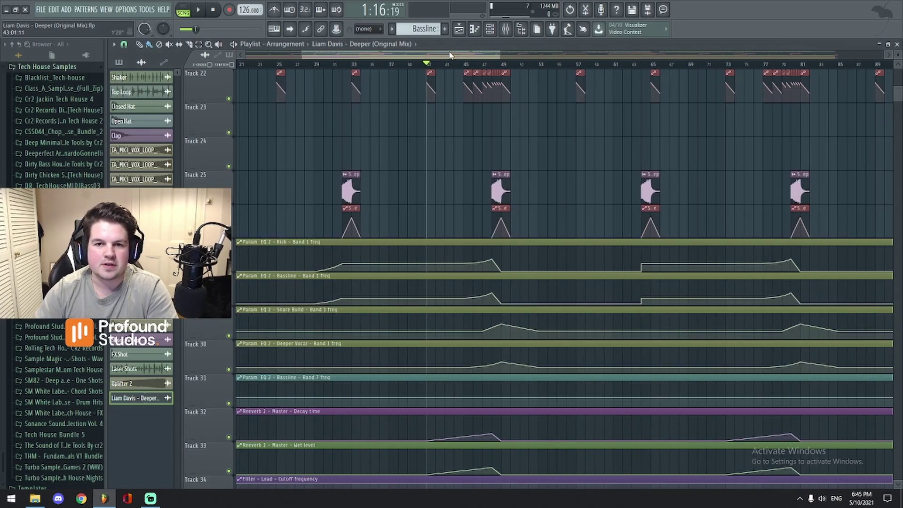
Step: Examine the build-up between bars 41 and 49, from the EQ and master reverb automation up to the drum tracks
scroll(477, 367, "down", 5)
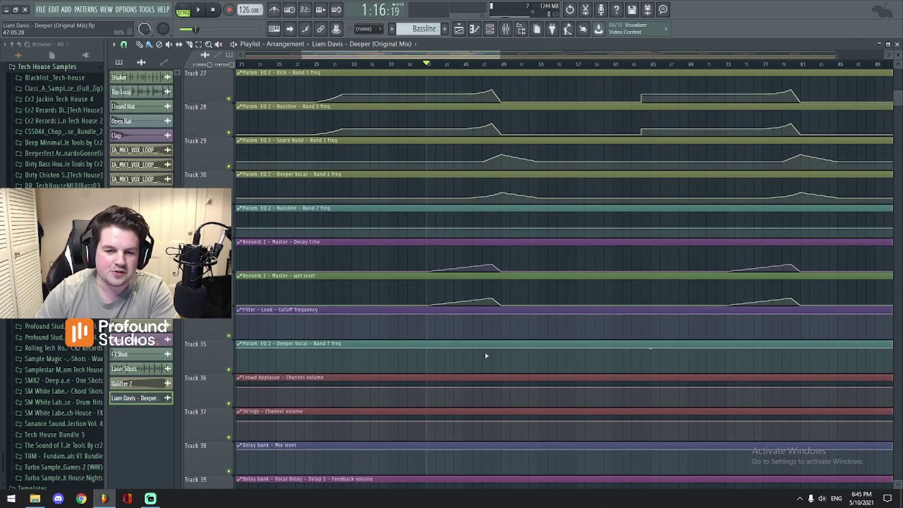
scroll(467, 350, "up", 6)
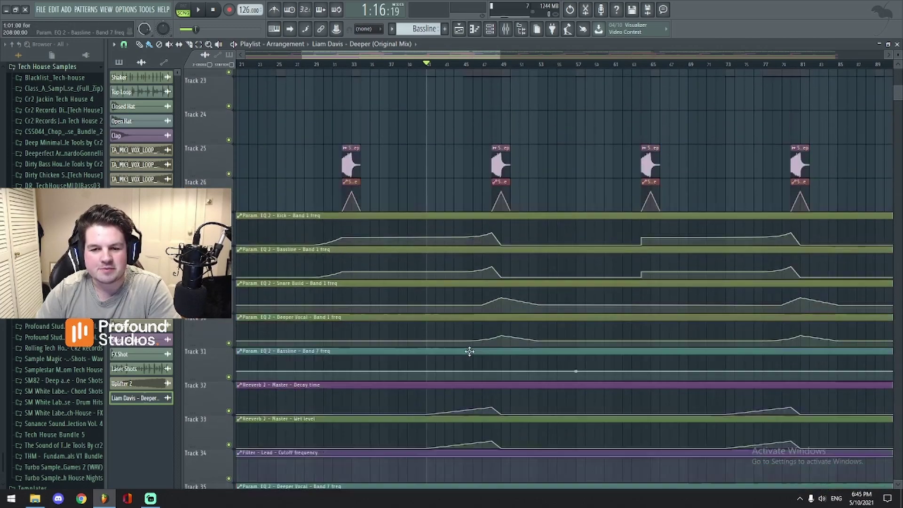
scroll(452, 87, "up", 4)
scroll(473, 265, "down", 5)
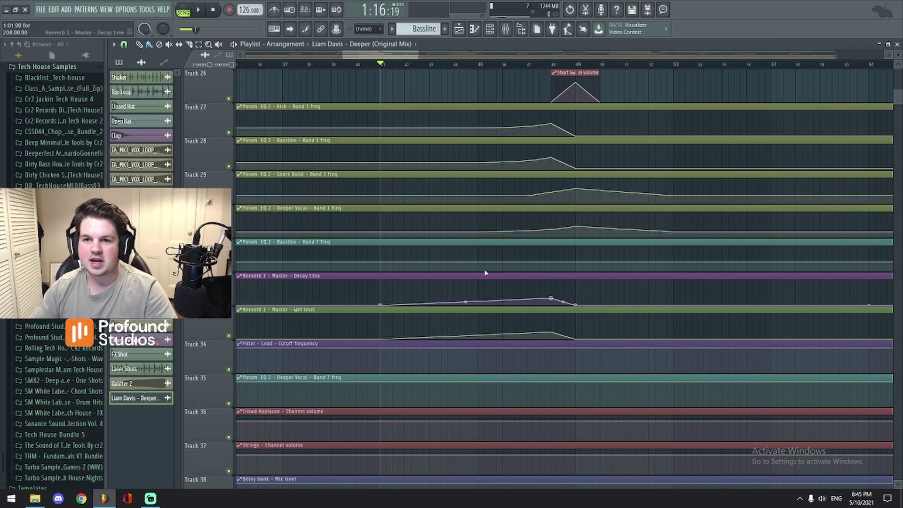
scroll(628, 268, "up", 13)
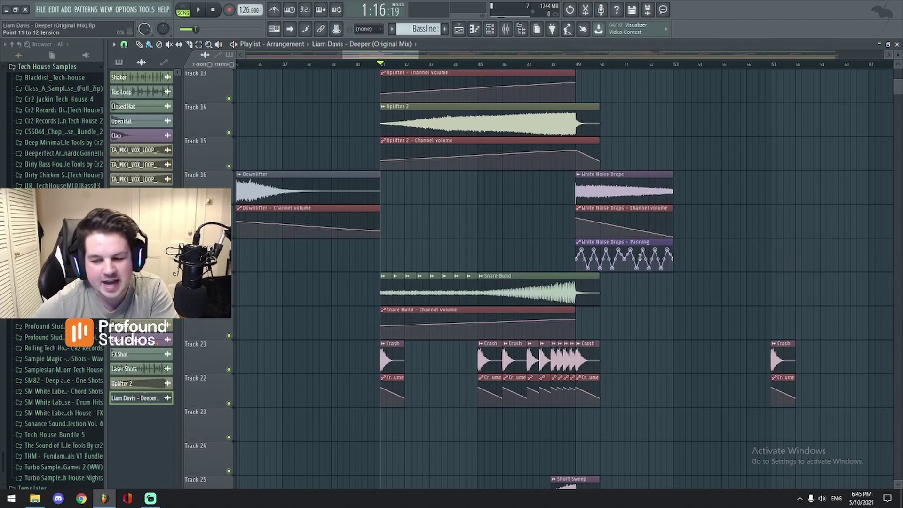
scroll(658, 258, "up", 12)
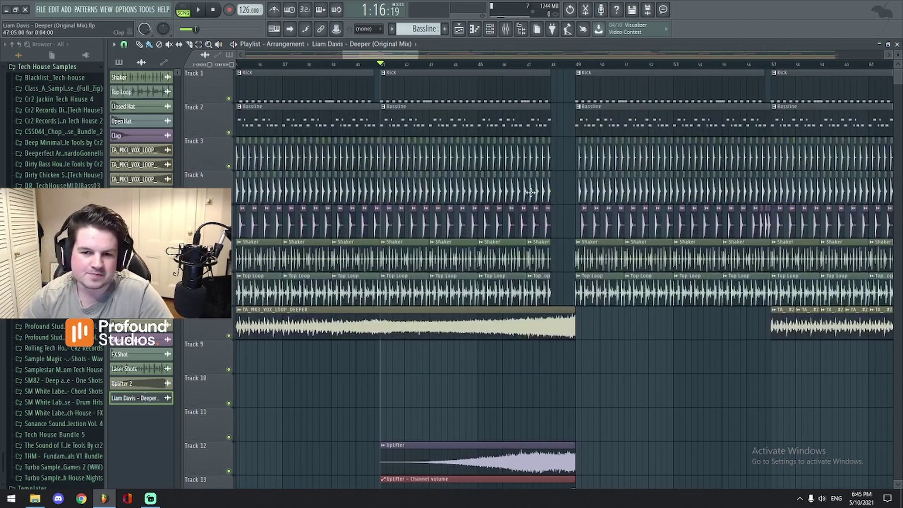
scroll(394, 57, "up", 5)
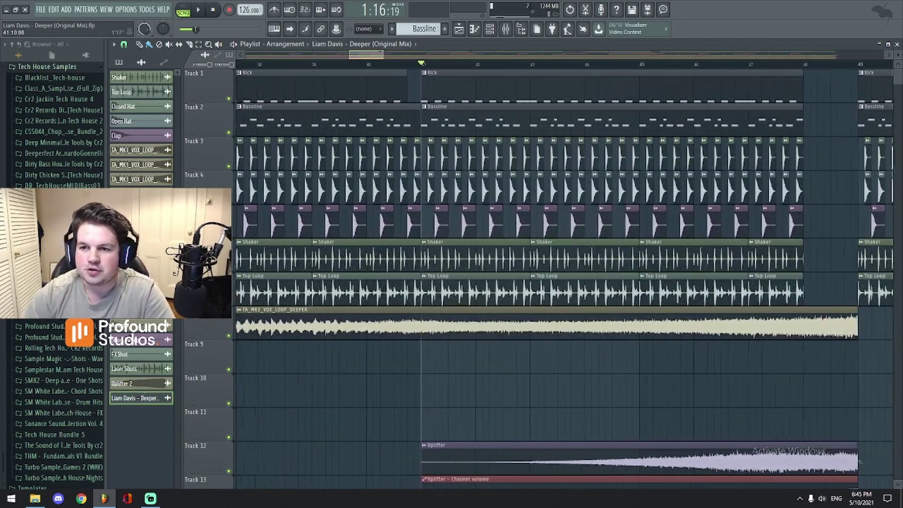
Step: Open the mixer, return to its first inserts and select the Kick insert
left_click(505, 28)
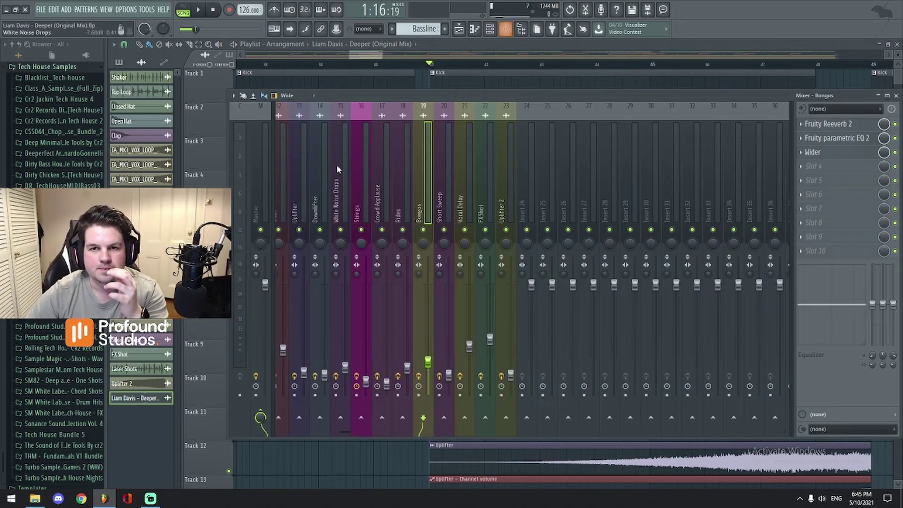
left_click_drag(334, 431, 278, 432)
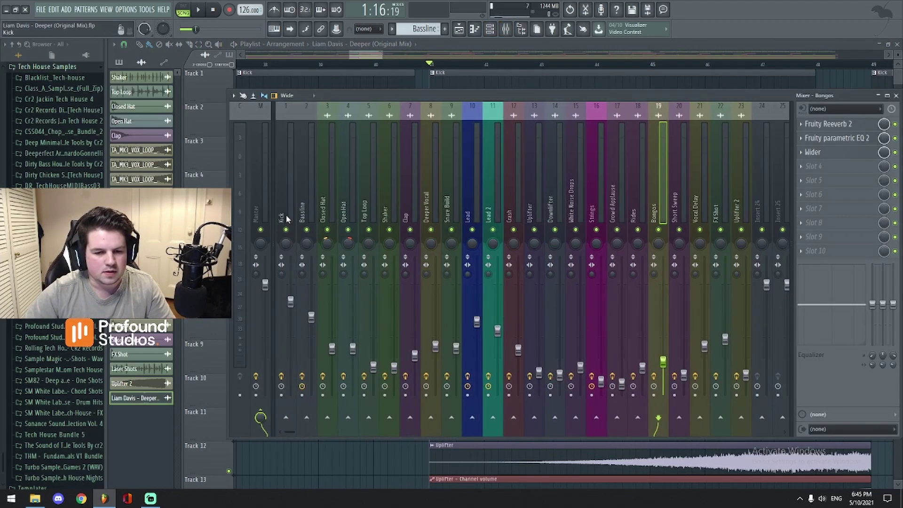
left_click(286, 203)
Step: Play a short passage of the arrangement from bar 41 and stop playback
left_click_drag(369, 57, 370, 57)
key("space")
scroll(395, 62, "down", 3)
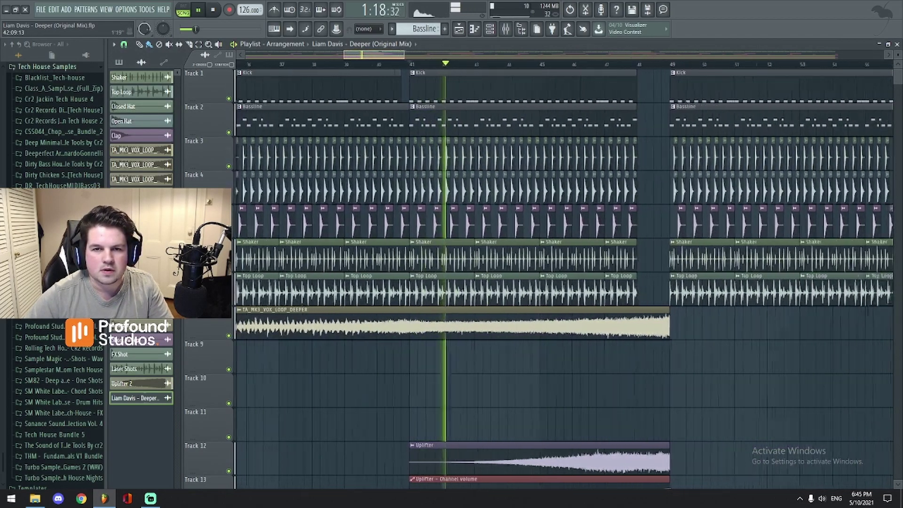
key("space")
scroll(376, 61, "down", 3)
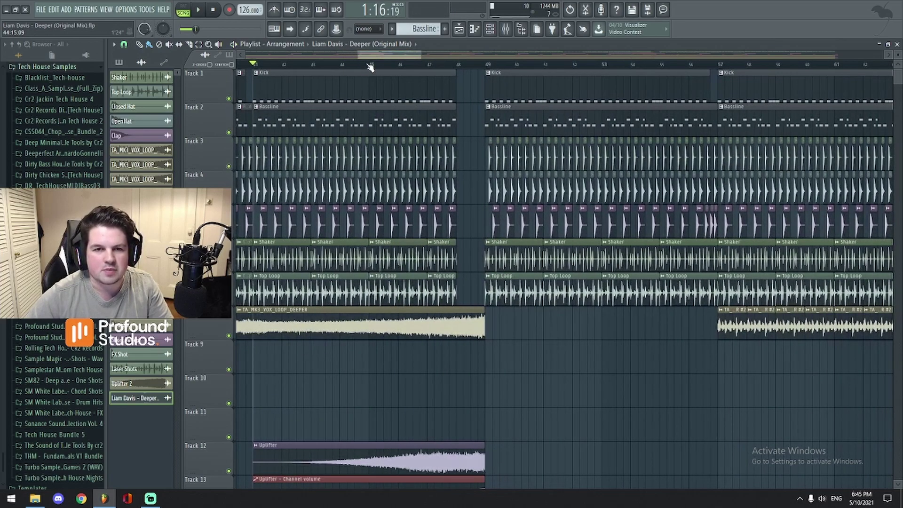
Step: Play the arrangement from bar 45 into the drop at bar 49 and stop playback
left_click(372, 66)
scroll(373, 65, "down", 1)
key("space")
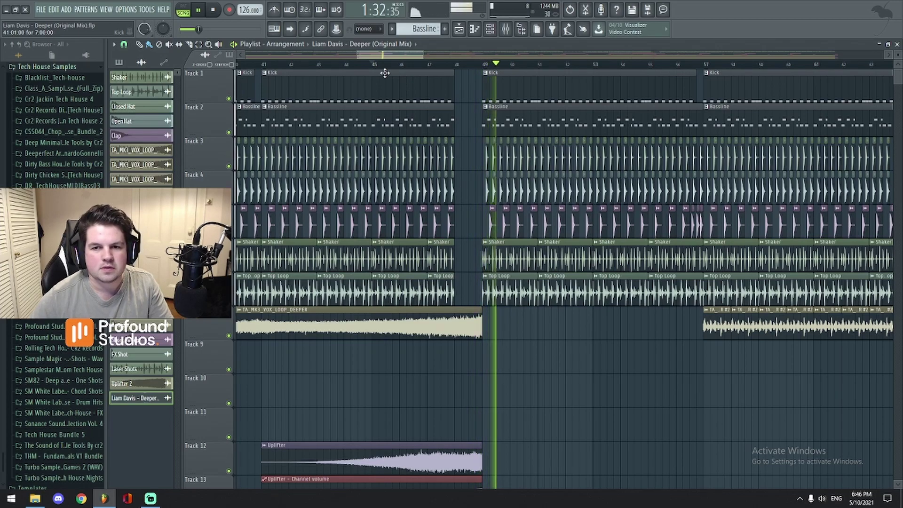
key("space")
Step: Mute the Kick and Bassline mixer inserts and leave only the hats, Top Loop, Shaker and Clap audible
key("F9")
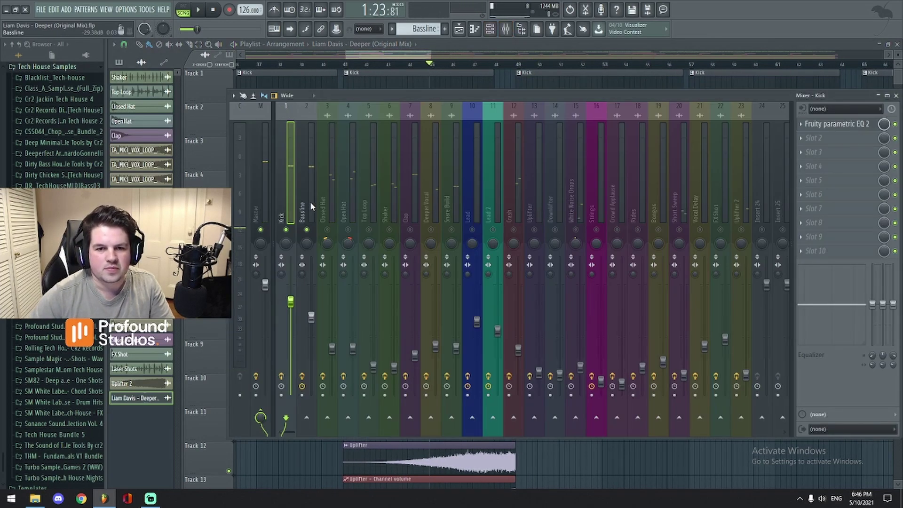
left_click(307, 230)
left_click(285, 230)
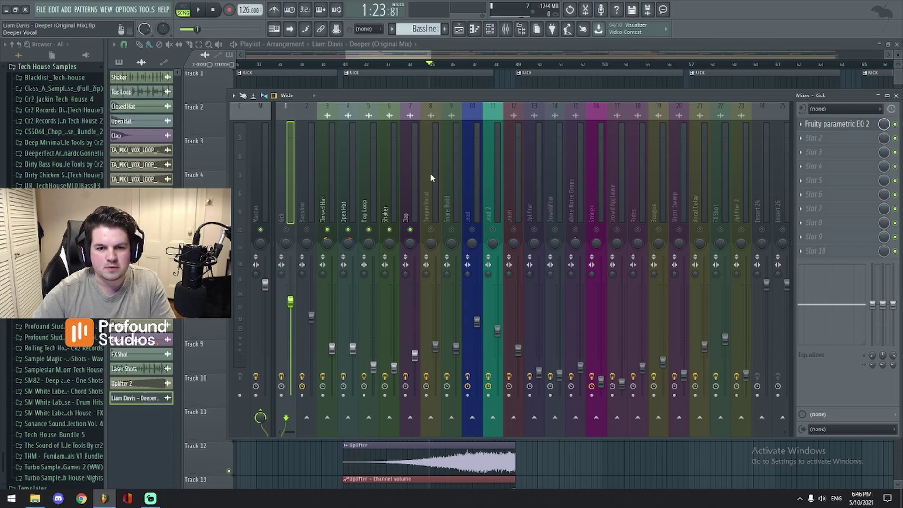
Step: Play the isolated drums from bar 41 while following the riser, snare build, crash, EQ and master reverb automation tracks, and stop
left_click_drag(412, 60, 393, 63)
left_click(332, 65)
key("space")
scroll(344, 71, "down", 2)
scroll(411, 227, "down", 6)
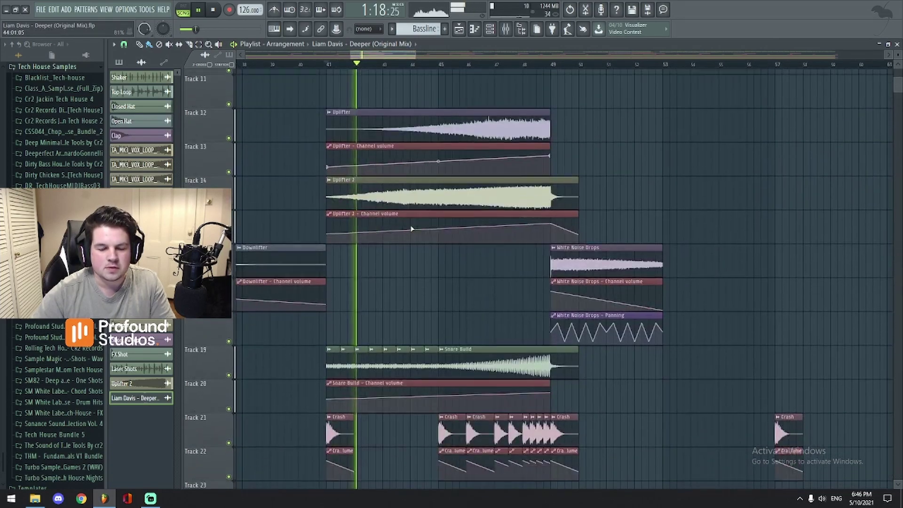
scroll(421, 222, "up", 6)
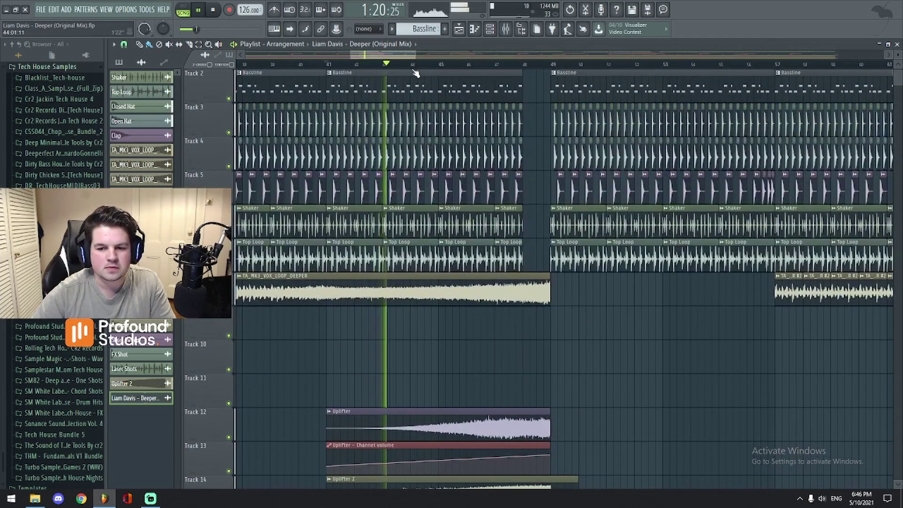
scroll(401, 62, "up", 2)
scroll(424, 250, "down", 6)
scroll(425, 248, "down", 8)
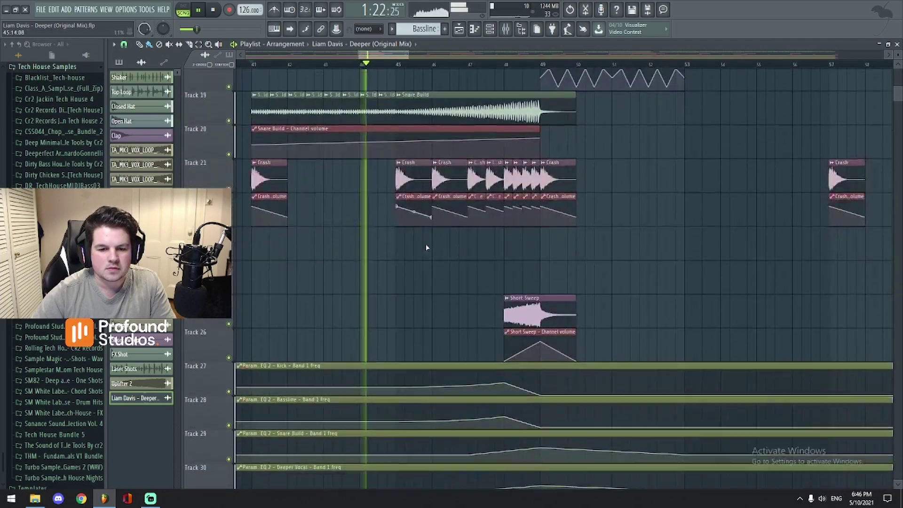
scroll(487, 230, "up", 2)
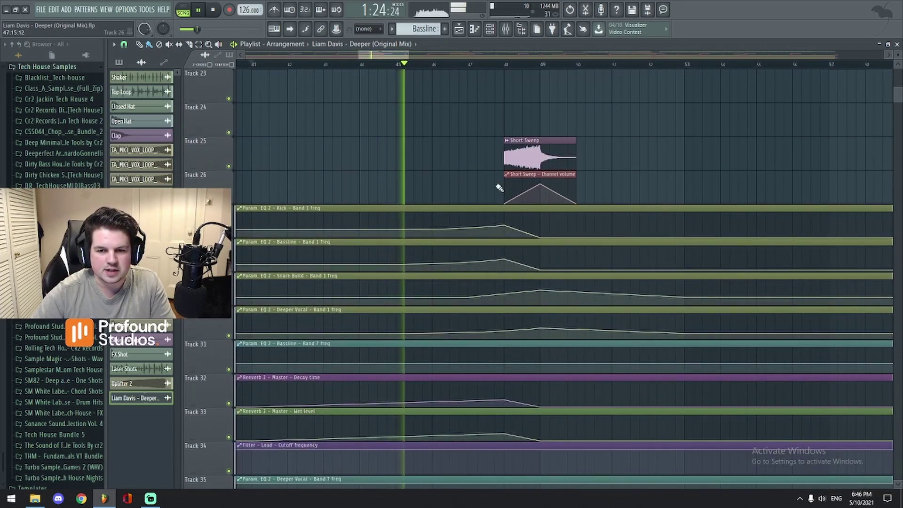
scroll(480, 239, "down", 5)
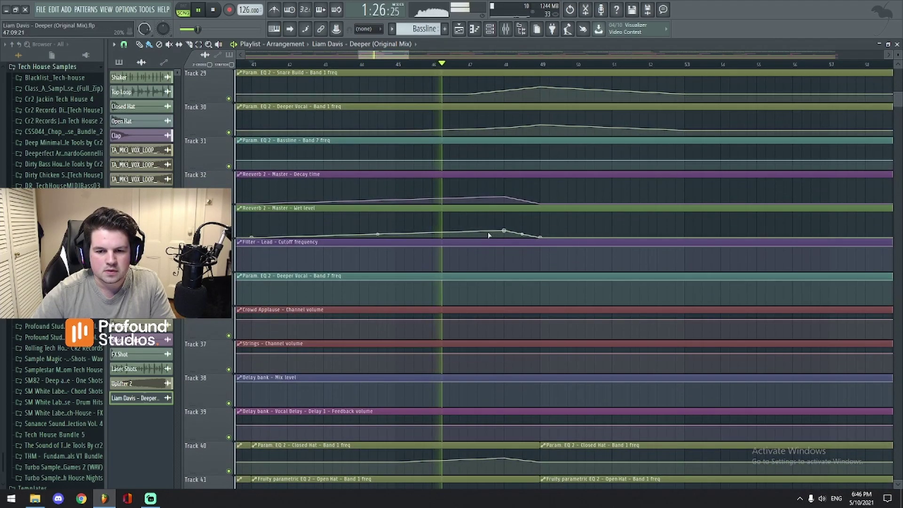
scroll(489, 235, "up", 8)
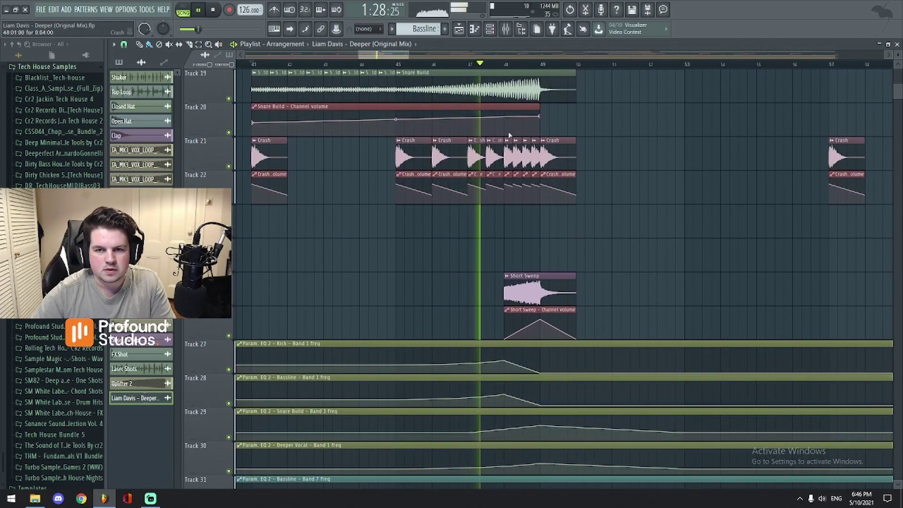
scroll(512, 238, "down", 5)
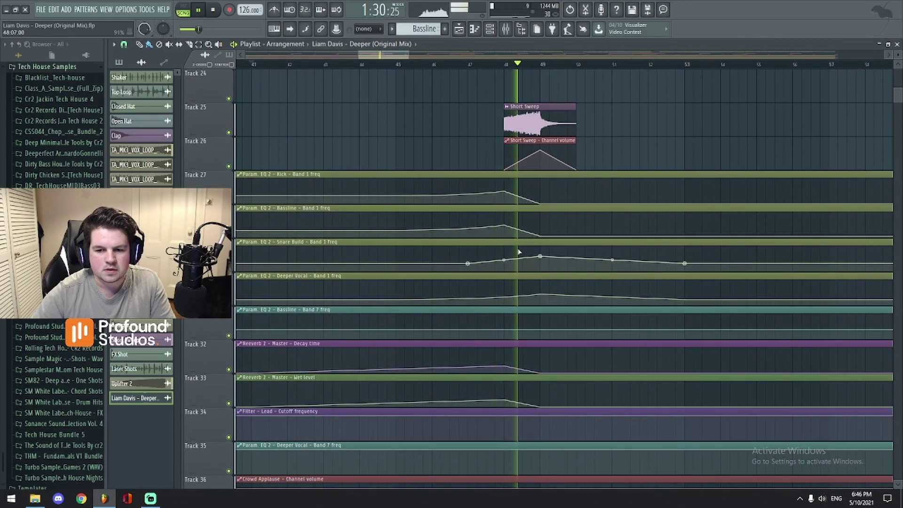
key("space")
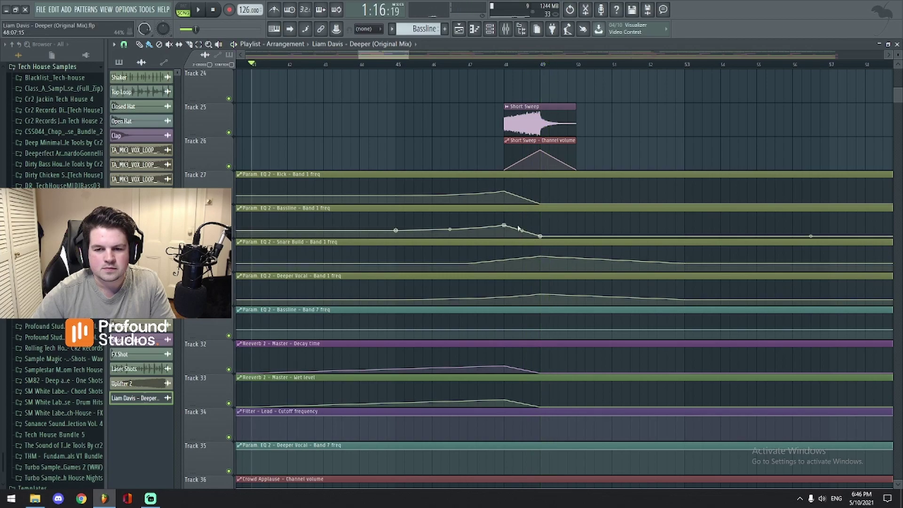
Step: Play the last bars before the drop at bar 49 while examining the snare build, crashes, short sweep and white noise, and stop
scroll(512, 217, "up", 9)
left_click_drag(408, 55, 395, 56)
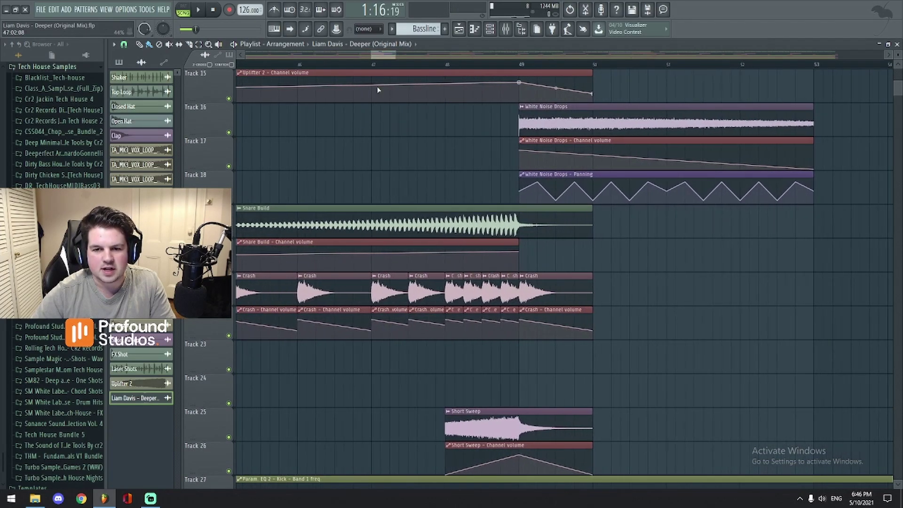
key("space")
scroll(475, 188, "down", 3)
scroll(484, 179, "up", 3)
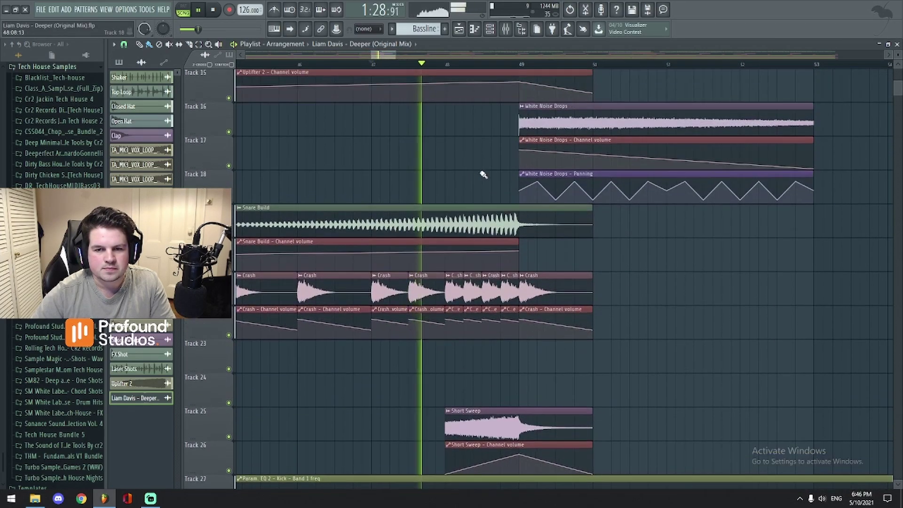
scroll(498, 224, "down", 2)
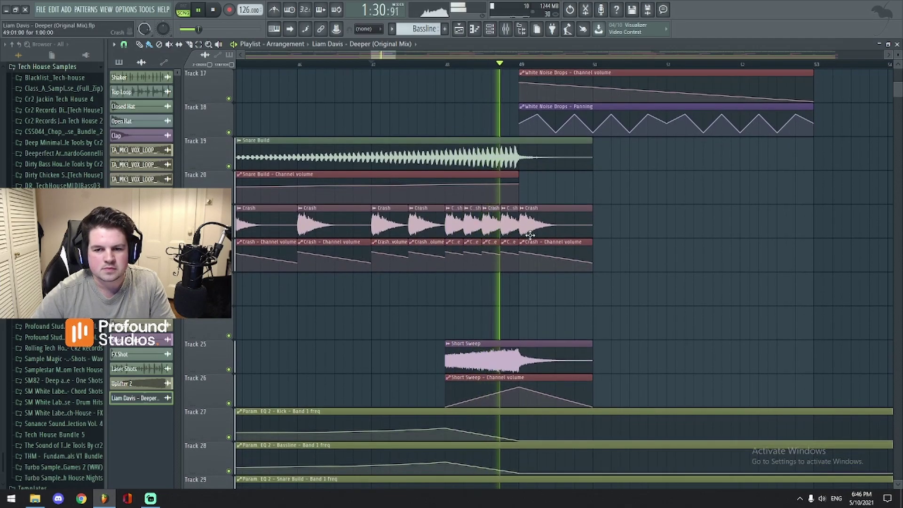
scroll(516, 292, "up", 15)
key("space")
Step: Replay the end of the build-up over the drum and vocal tracks, stop and reset the song position to the start
key("space")
scroll(386, 57, "down", 2)
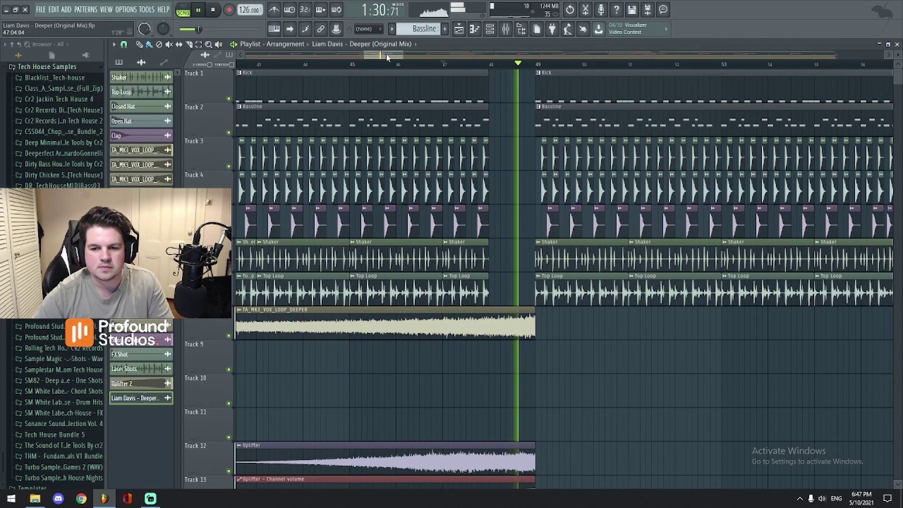
key("space")
left_click(213, 10)
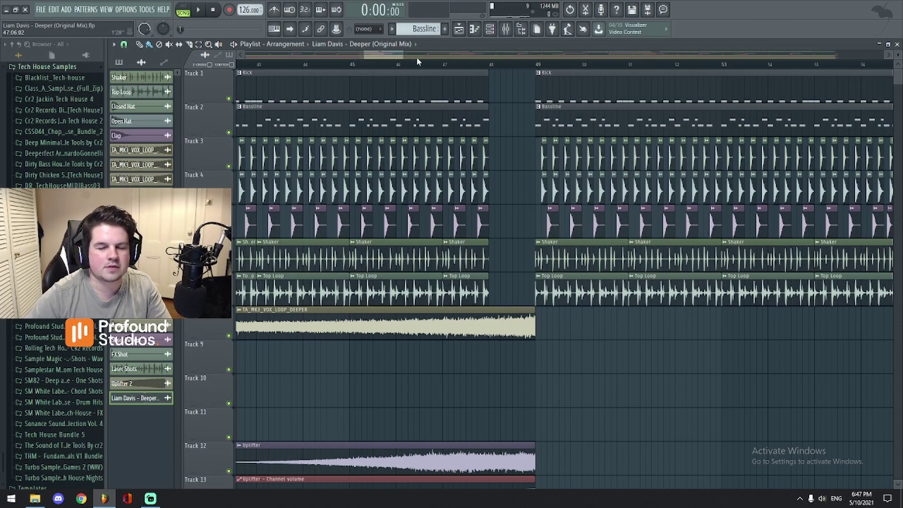
Step: Examine the automation tracks across the whole arrangement, from the drum tracks' EQ clips to the master reverb
scroll(428, 60, "down", 4)
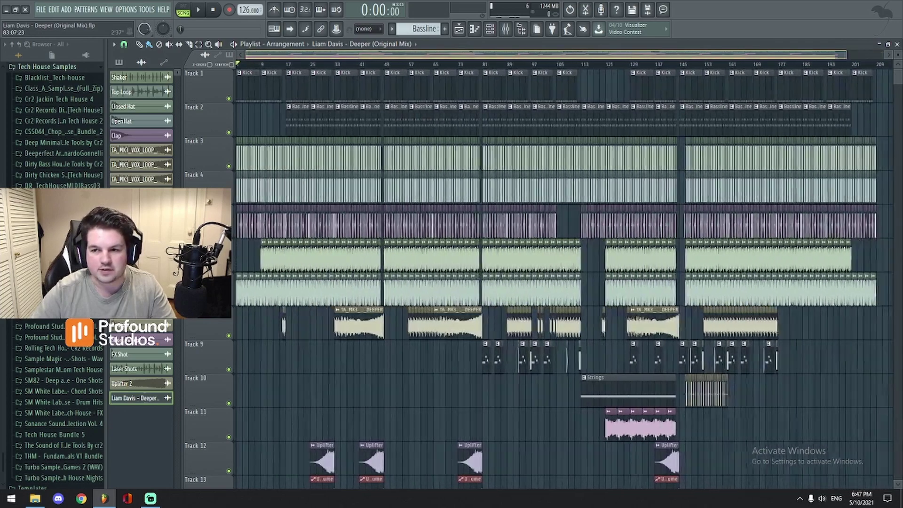
scroll(490, 230, "down", 10)
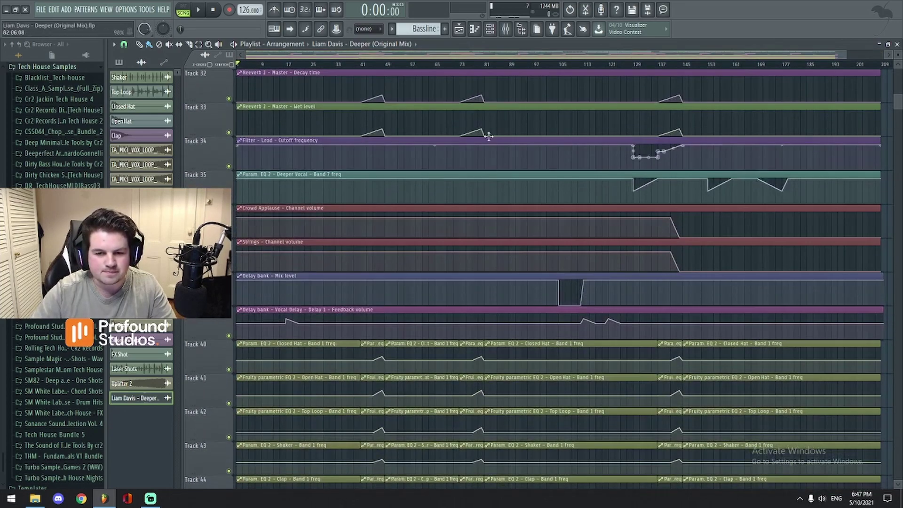
left_click(489, 29)
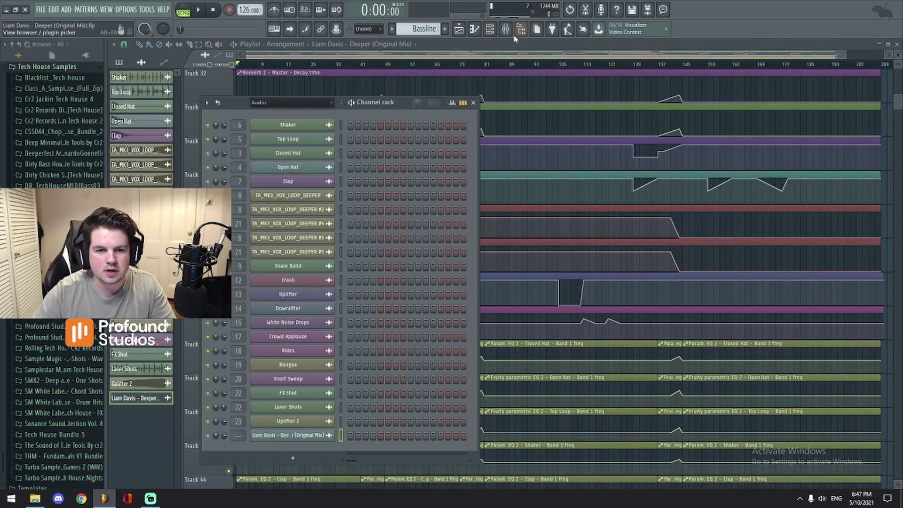
left_click(506, 29)
left_click_drag(844, 55, 643, 55)
scroll(547, 223, "down", 3)
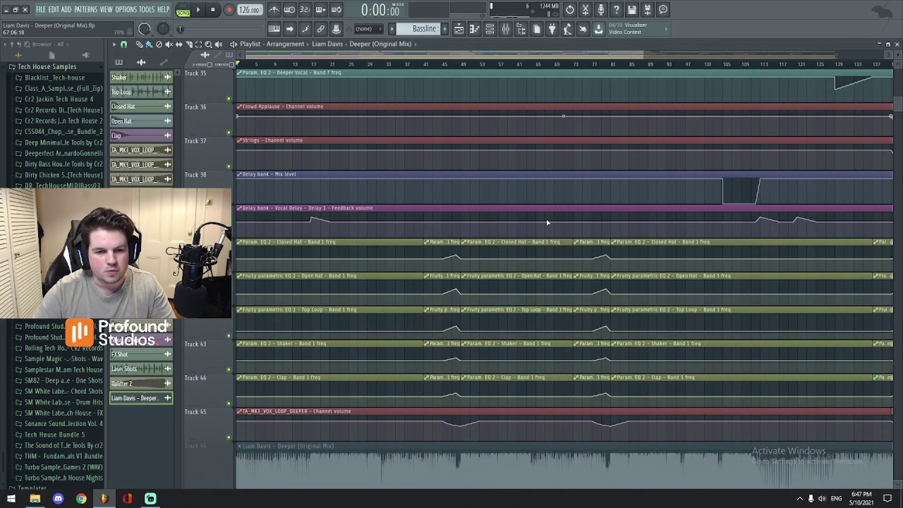
scroll(545, 221, "down", 3)
scroll(544, 227, "up", 6)
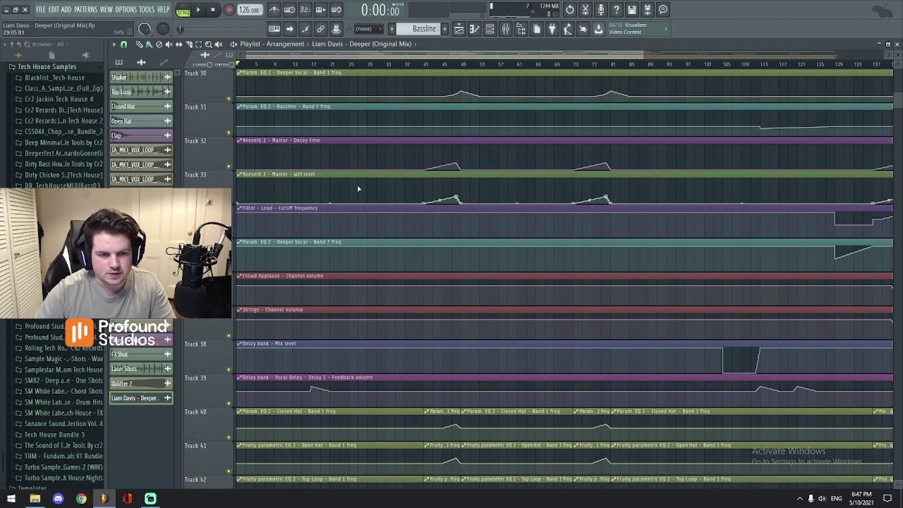
Step: Compare the master reverb decay and wet level automation before each drop, closing in on the build-up from bar 41
scroll(288, 151, "up", 3, "ctrl")
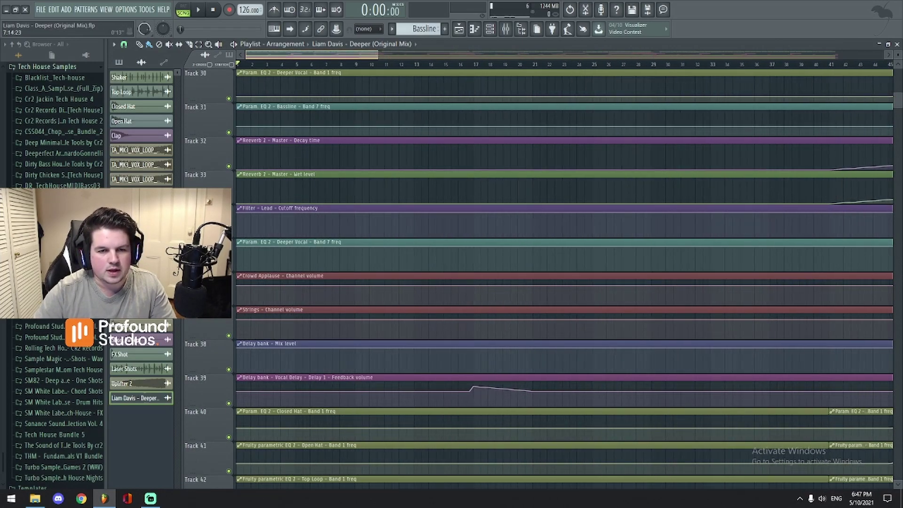
scroll(265, 152, "down", 3, "ctrl")
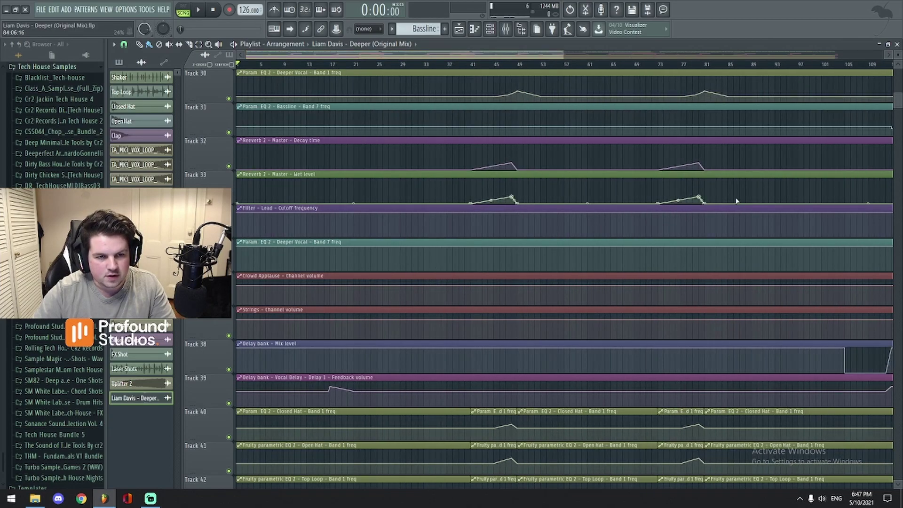
scroll(701, 198, "down", 4, "ctrl")
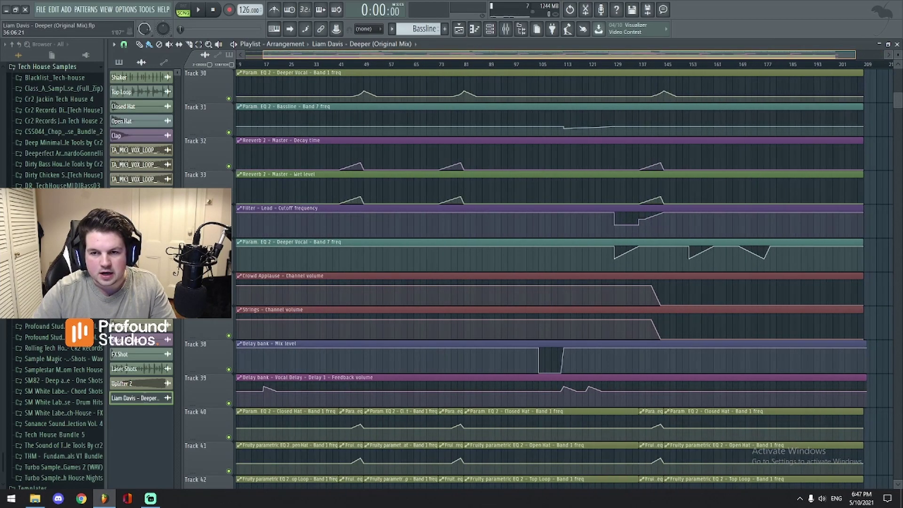
scroll(397, 141, "up", 5, "ctrl")
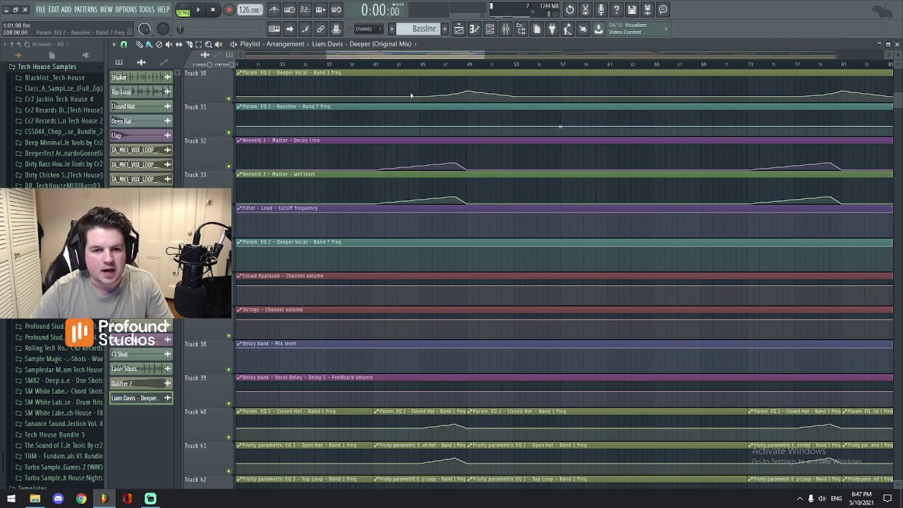
scroll(396, 140, "up", 5, "ctrl")
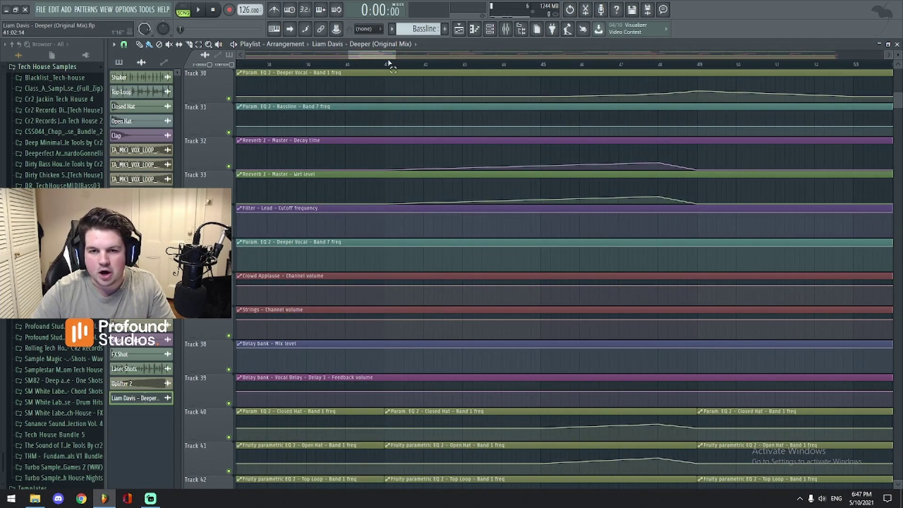
scroll(380, 56, "down", 3)
Step: Unmute all mixer inserts and inspect the low cut of the Fruity Reeverb 2 on the master
left_click(506, 29)
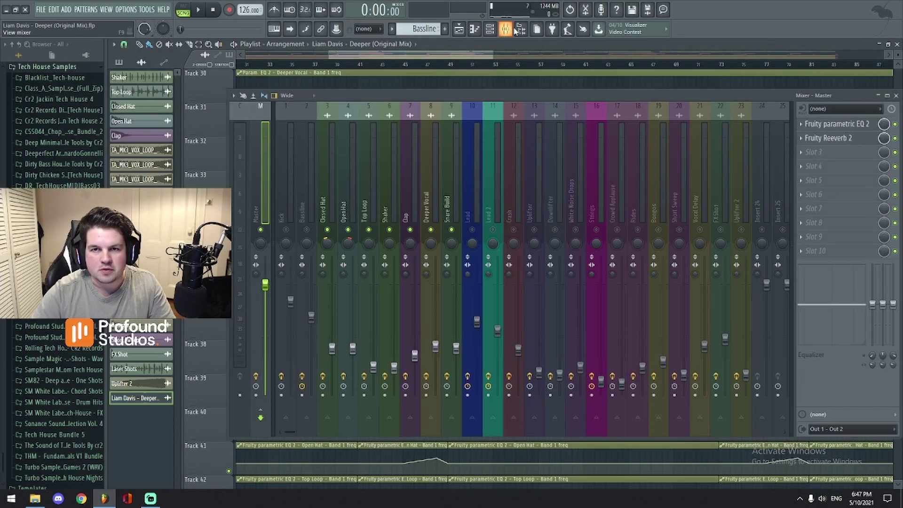
left_click(286, 183)
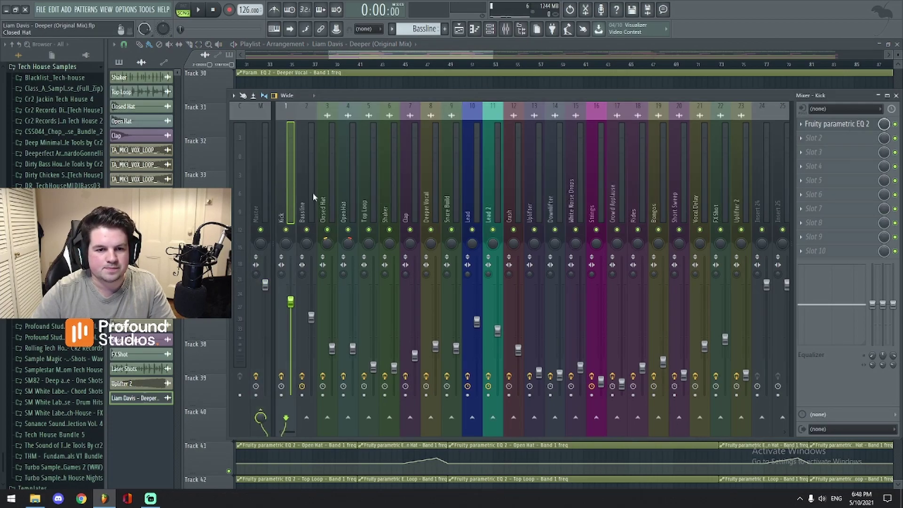
left_click(267, 193)
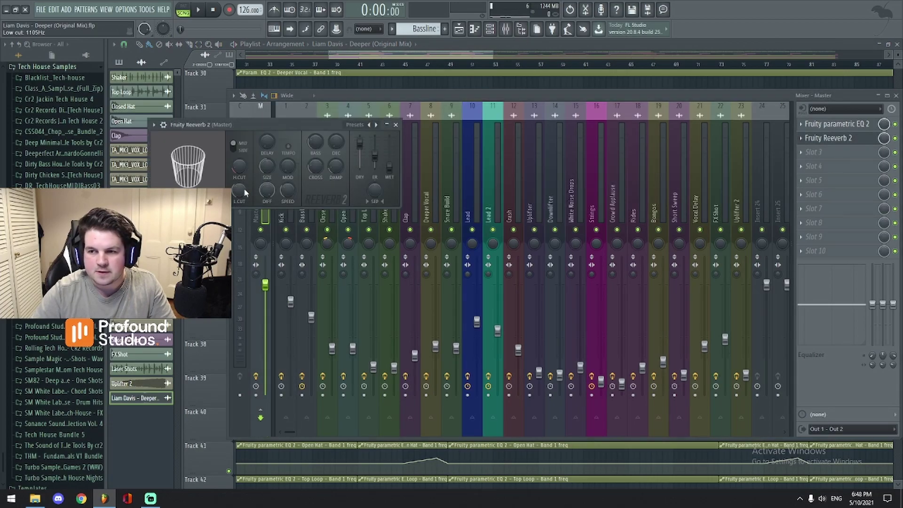
left_click_drag(239, 191, 244, 184)
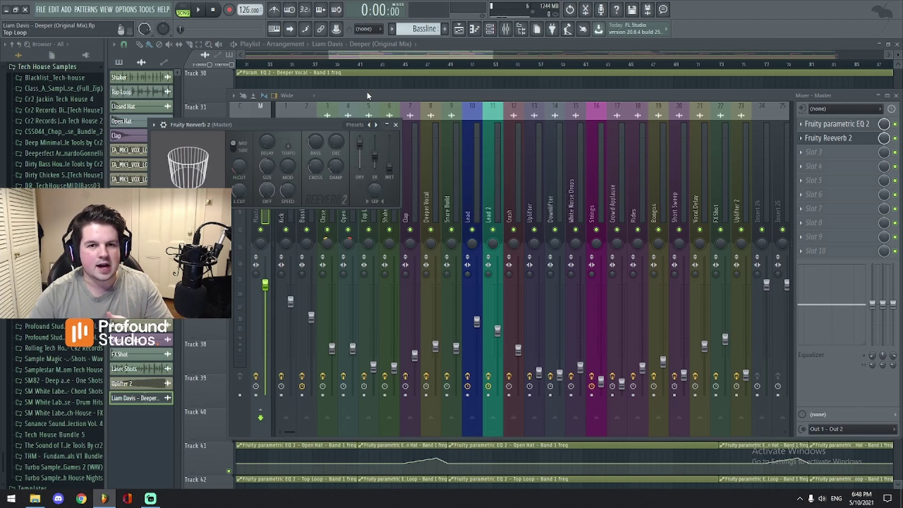
Step: Solo the Kick and Bassline mixer inserts and play the build-up from bar 41
key("F9")
scroll(430, 242, "up", 10)
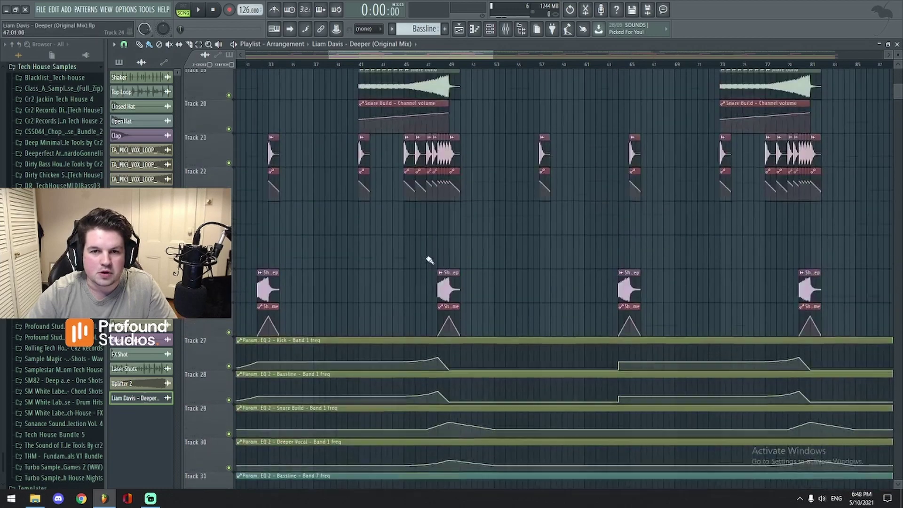
scroll(388, 200, "up", 5)
key("space")
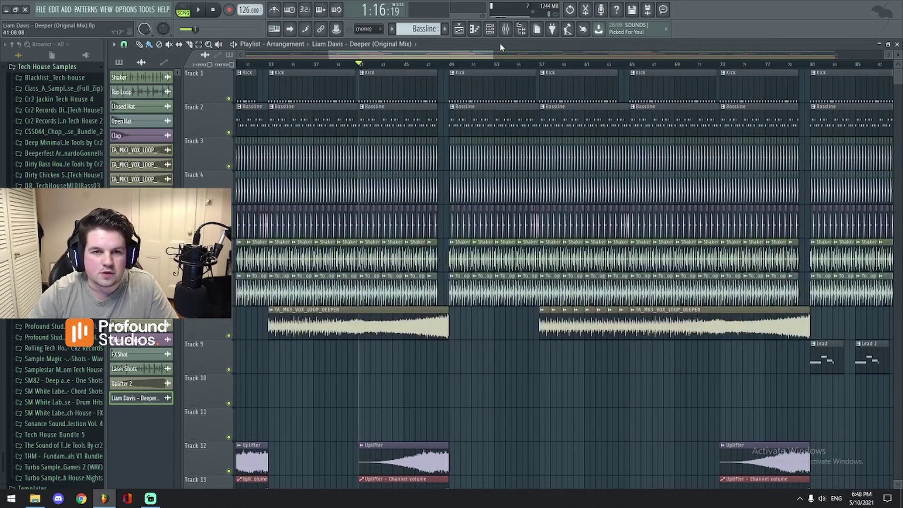
key("F9")
left_click(287, 197)
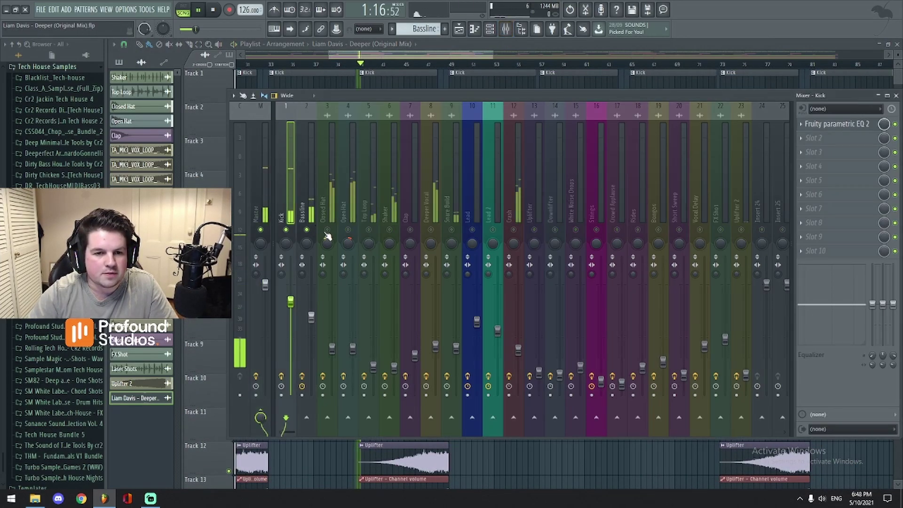
Step: Play the soloed Kick and Bassline inserts from bar 45 while watching their levels in the mixer
left_click(405, 64)
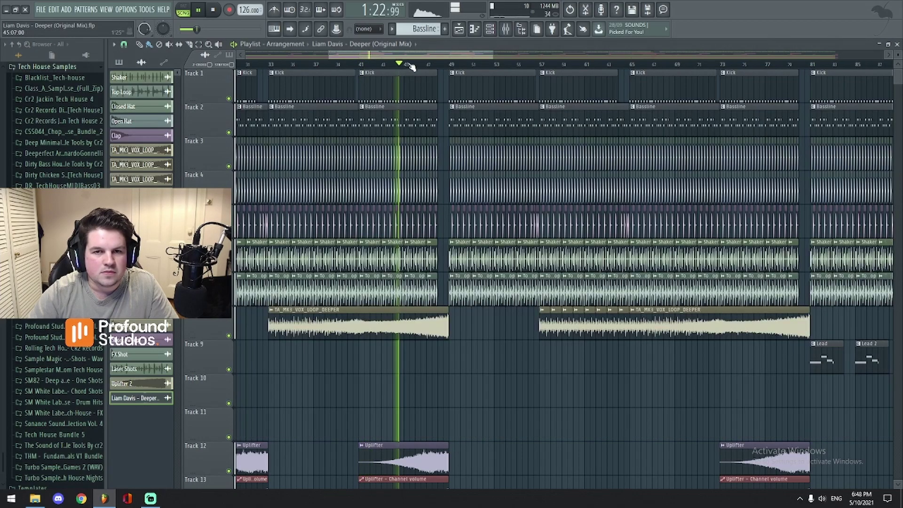
left_click(505, 29)
key("space")
key("space")
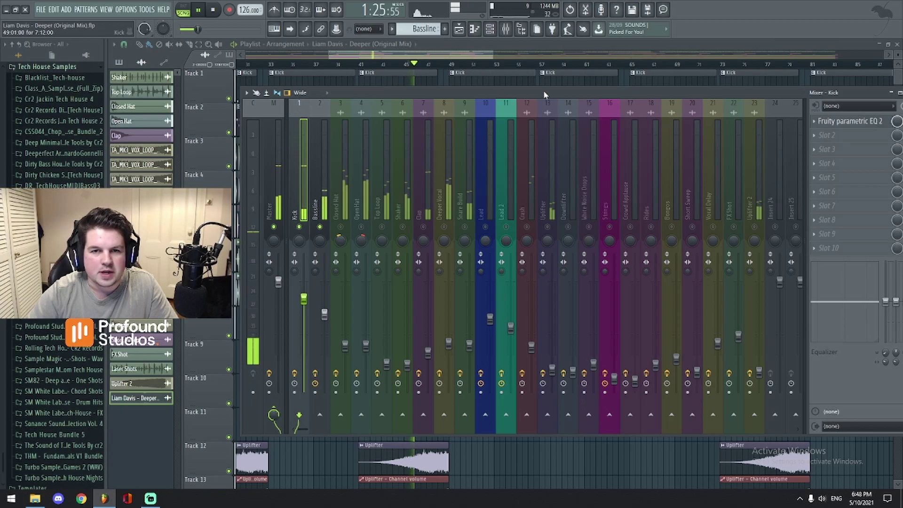
key("space")
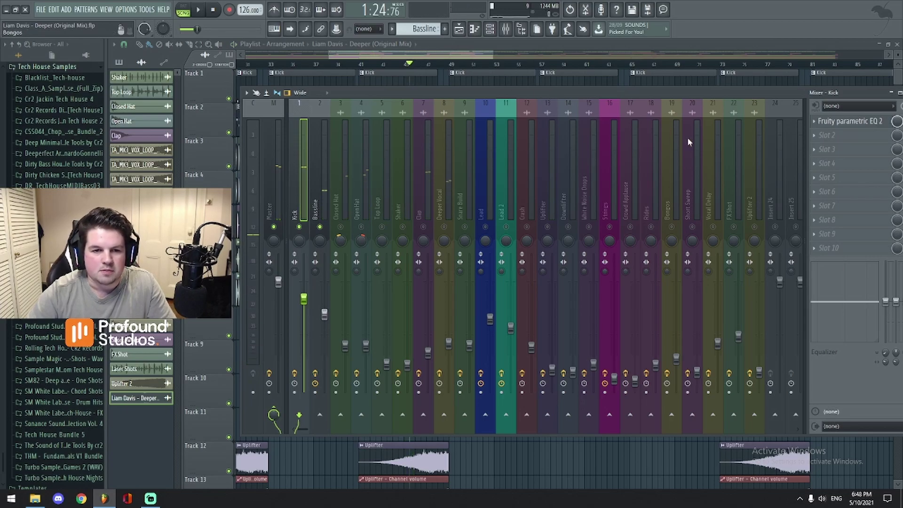
Step: Open the master's Fruity Reeverb 2 and audition the soloed kick and bassline from bar 45
left_click(282, 204)
left_click(839, 135)
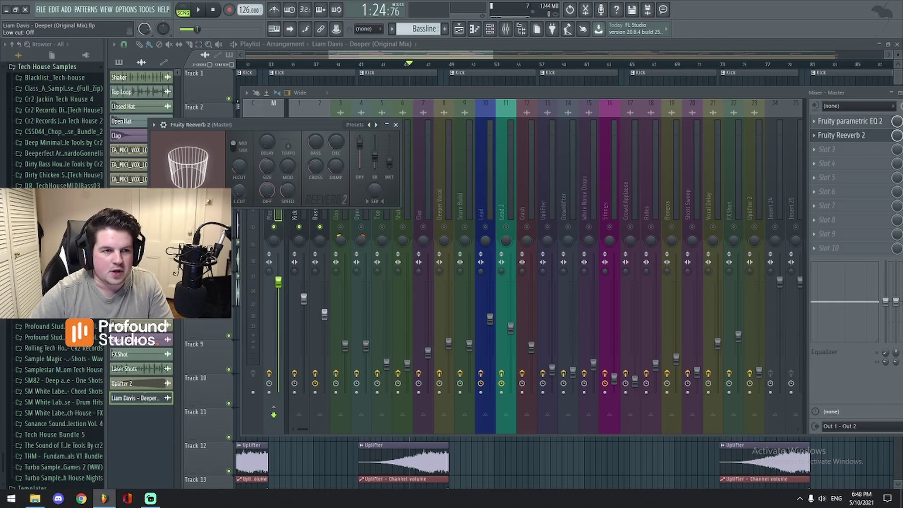
left_click_drag(281, 124, 347, 137)
key("space")
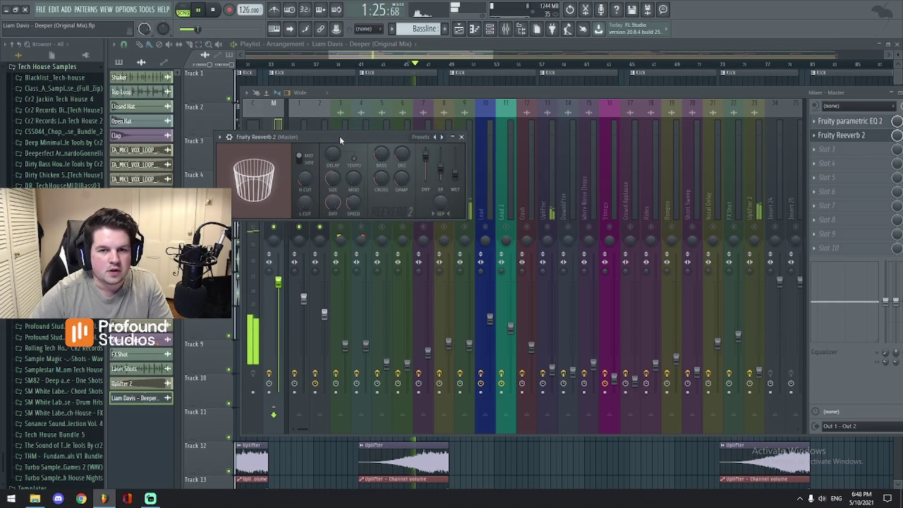
left_click(359, 64)
left_click_drag(363, 66, 406, 67)
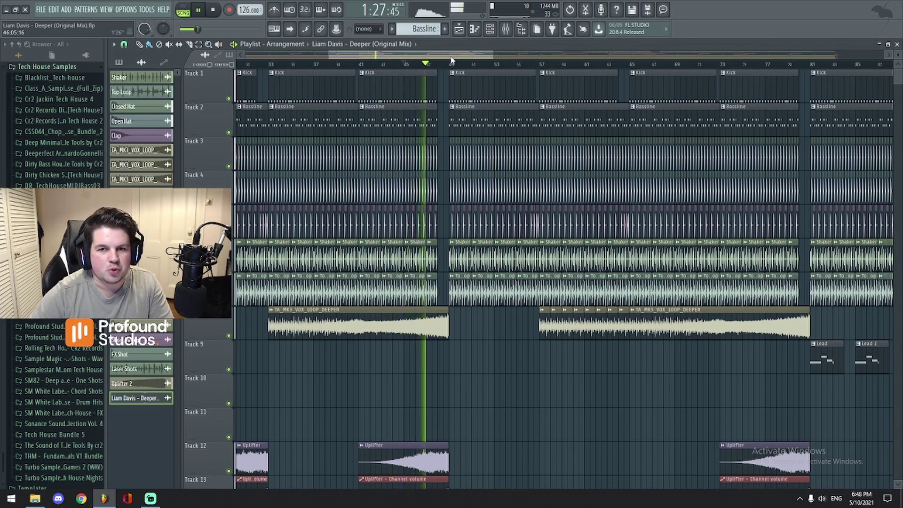
key("space")
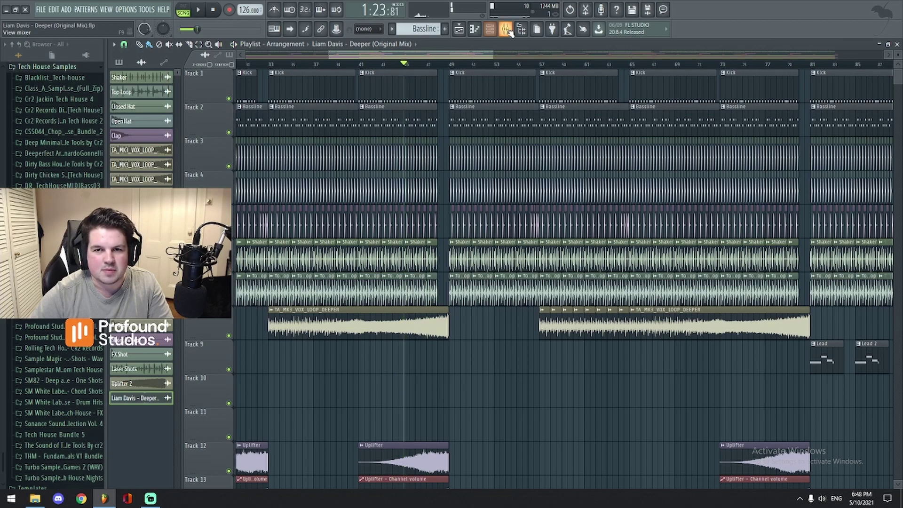
Step: Unmute all mixer inserts and play the full mix from bar 45 up to the drop with the Master insert selected
key("F9")
left_click(299, 183)
key("space")
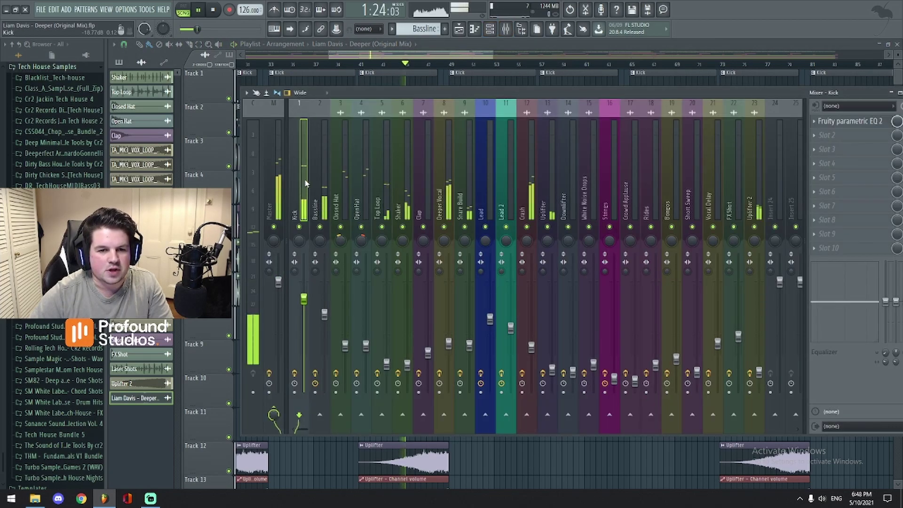
left_click(273, 188)
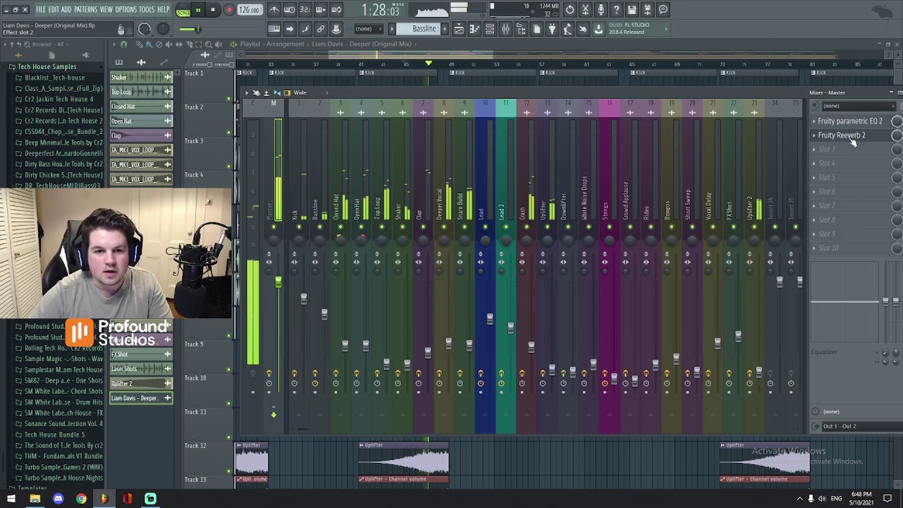
left_click_drag(546, 90, 528, 90)
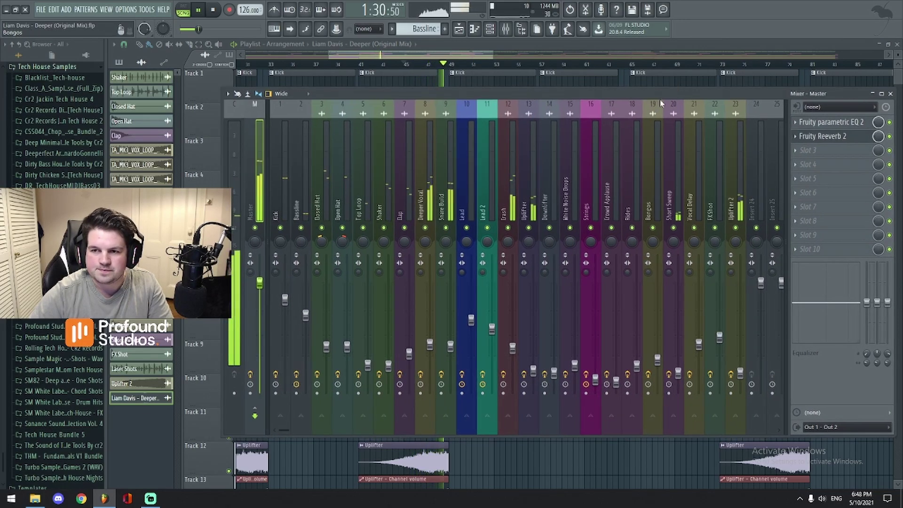
key("space")
Step: Inspect the decay time and low cut of the master's Fruity Reeverb 2 over the playlist, and close the plugin
left_click(823, 136)
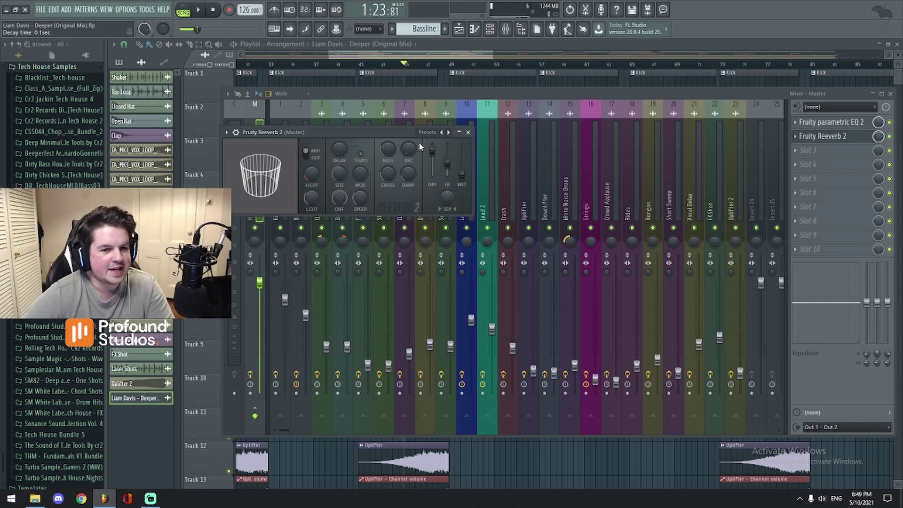
left_click(893, 94)
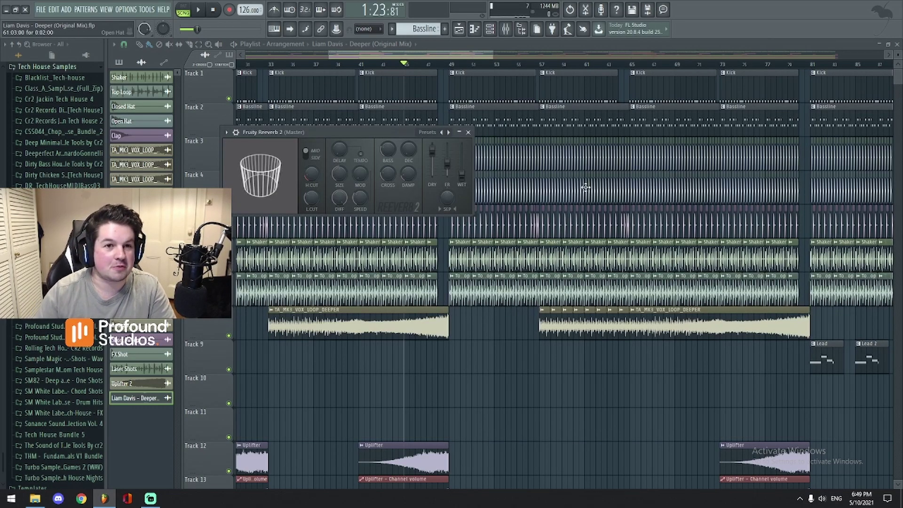
left_click_drag(358, 131, 362, 128)
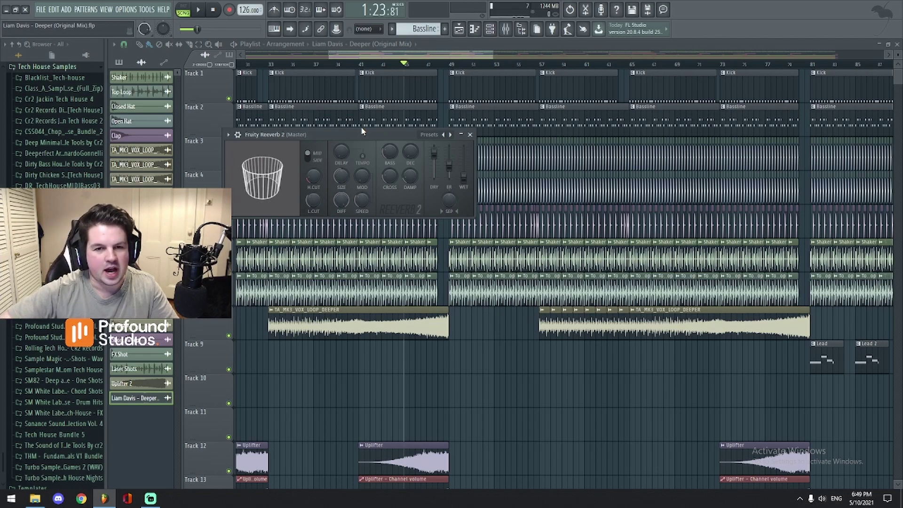
left_click_drag(313, 201, 313, 199)
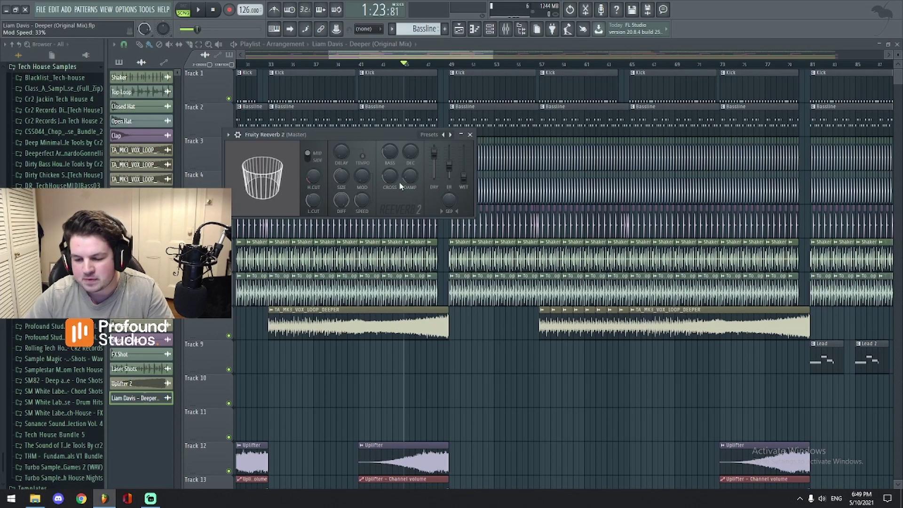
left_click(476, 135)
Step: Examine the uplifter, snare build, crash and EQ automation tracks around the build-up between bars 41 and 49
scroll(517, 297, "down", 2, "ctrl")
scroll(517, 296, "down", 5)
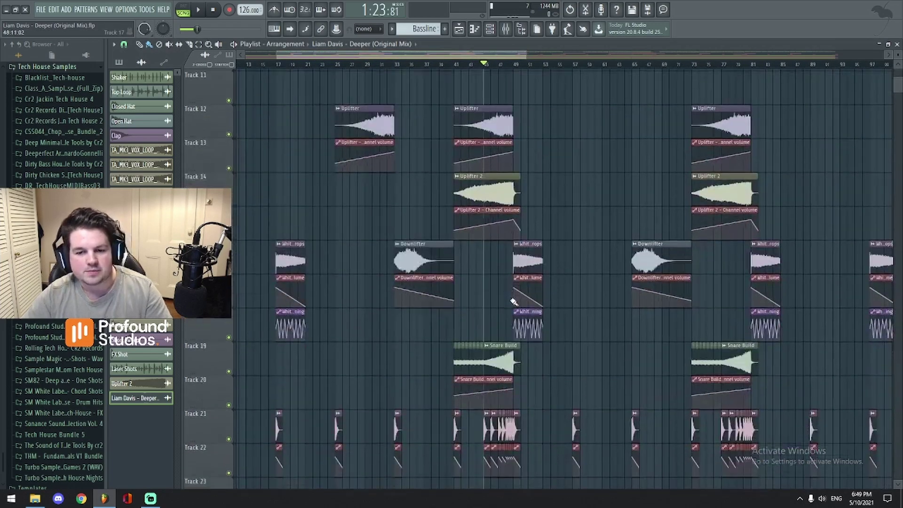
scroll(518, 296, "down", 3)
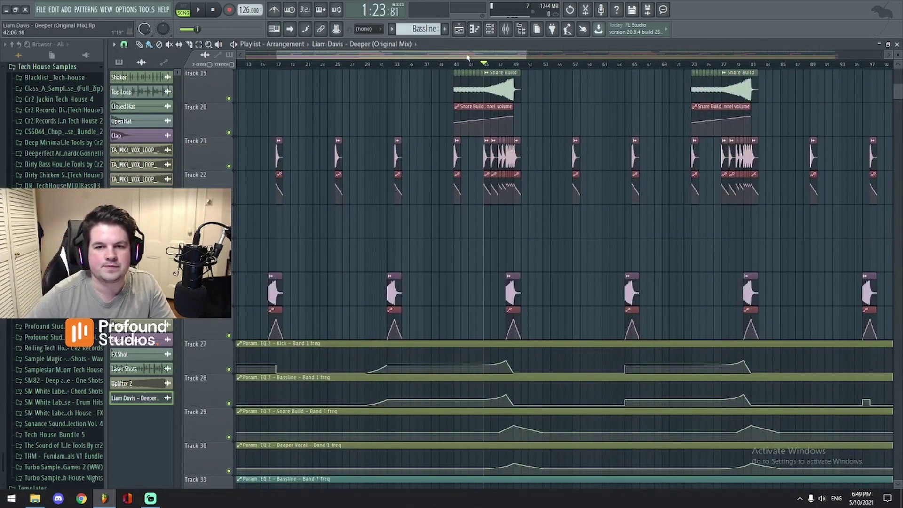
scroll(467, 60, "up", 4)
left_click(506, 29)
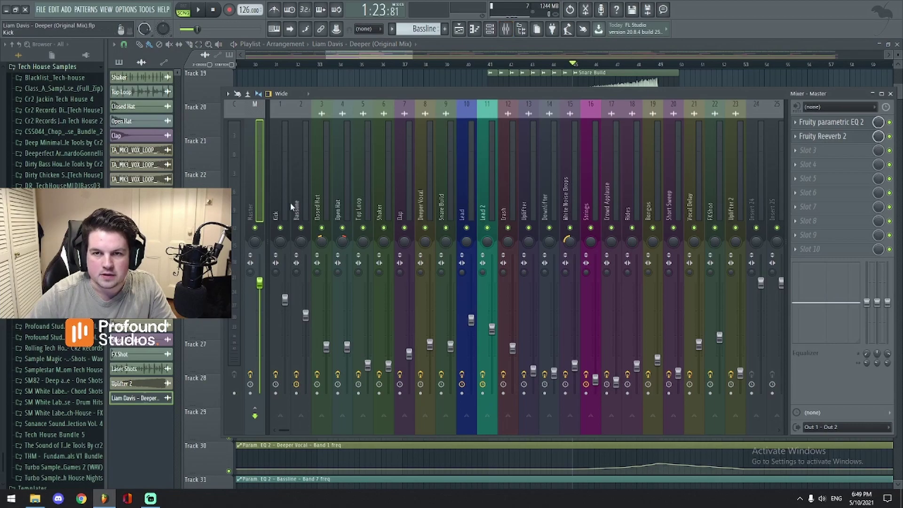
mouse_move(410, 55)
left_mouse_down()
mouse_move(416, 63)
mouse_move(416, 54)
left_mouse_up()
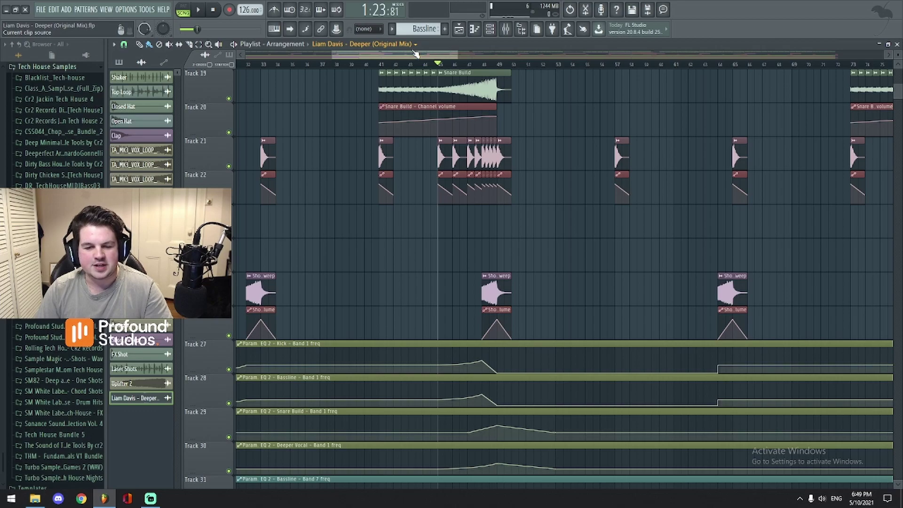
Step: Select the Kick insert and play the full mix from bar 41, skipping ahead to bar 45
left_click(388, 68)
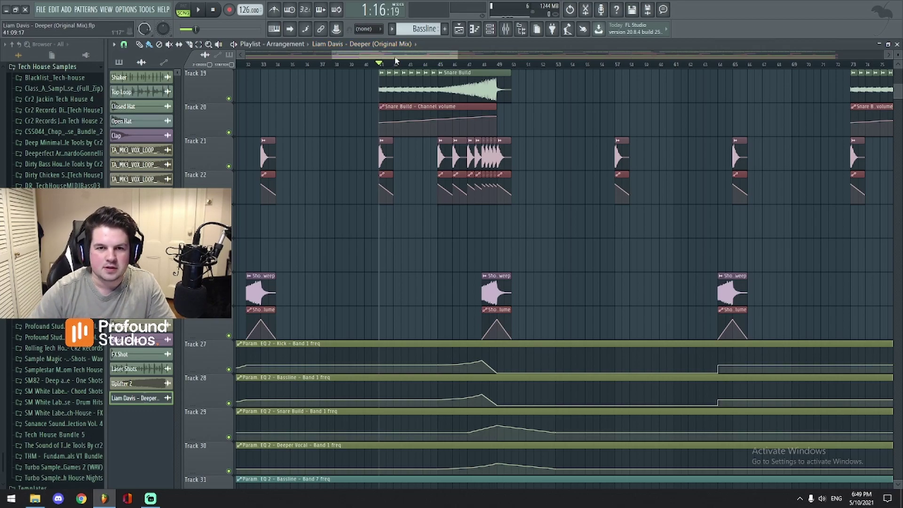
left_click(505, 28)
left_click(283, 193)
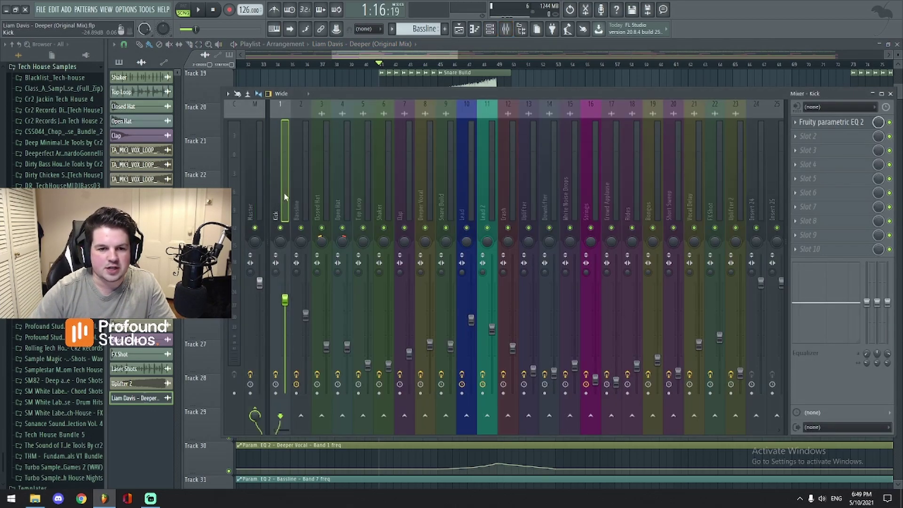
key("space")
left_click(433, 62)
key("F9")
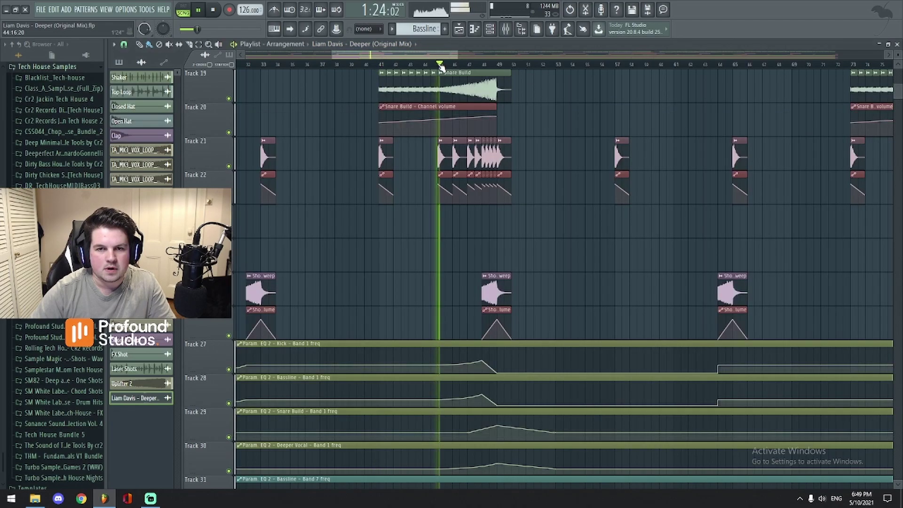
Step: Follow the volume, EQ and master reverb automation during playback through the build-up and past the drop at bar 49
scroll(446, 275, "up", 6)
scroll(445, 275, "down", 6)
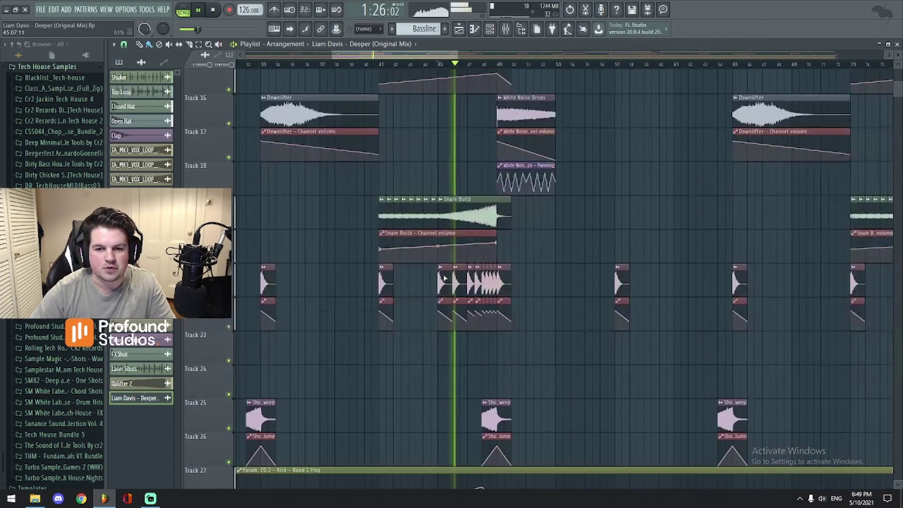
scroll(459, 90, "up", 3)
scroll(419, 254, "down", 3)
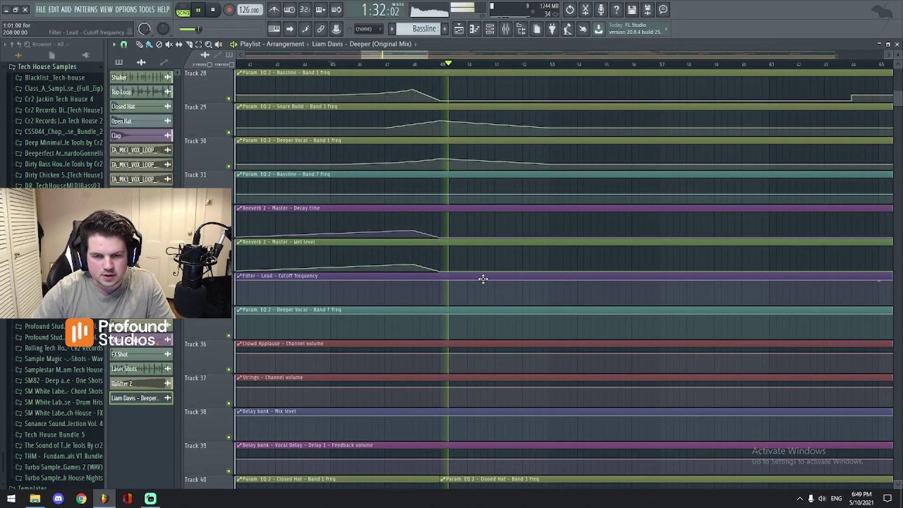
scroll(475, 335, "up", 4)
scroll(476, 329, "up", 8)
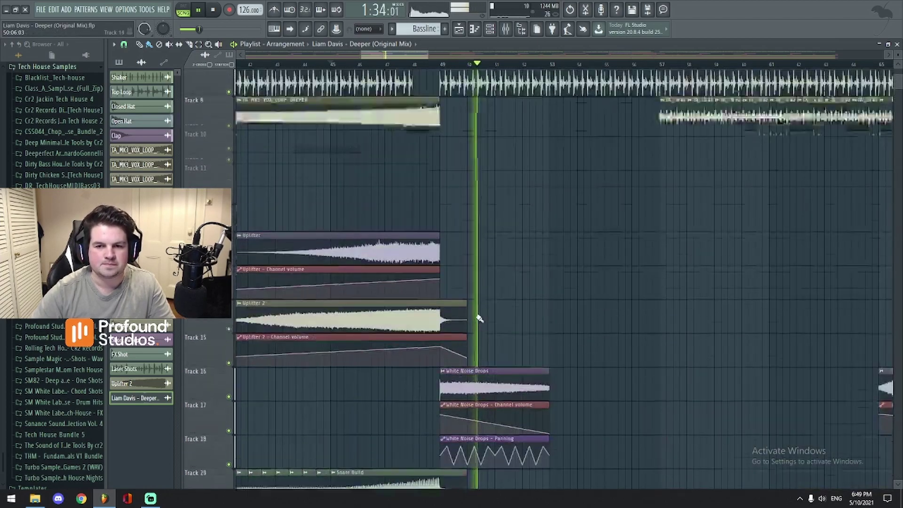
scroll(470, 65, "down", 3)
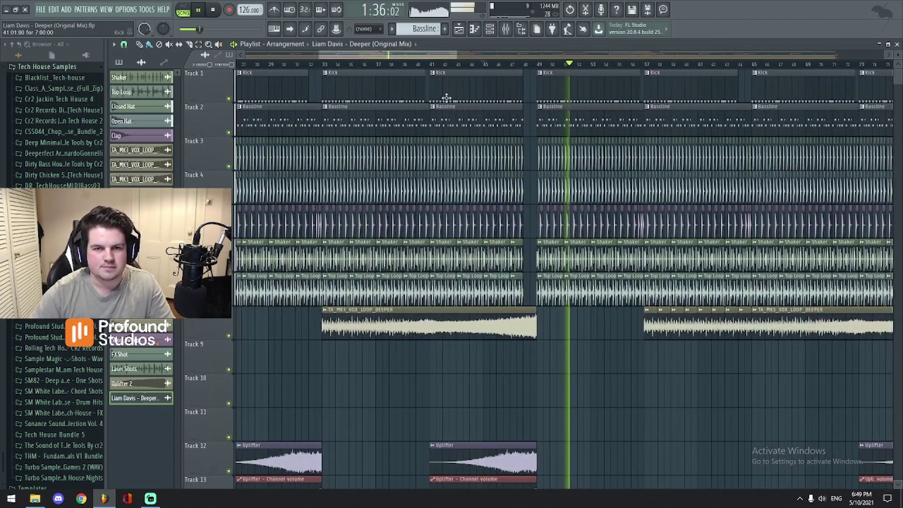
Step: Return the song to bar 41, stop playback and bring up the mixer over the wider arrangement
left_click(427, 64)
key("space")
scroll(458, 67, "down", 3)
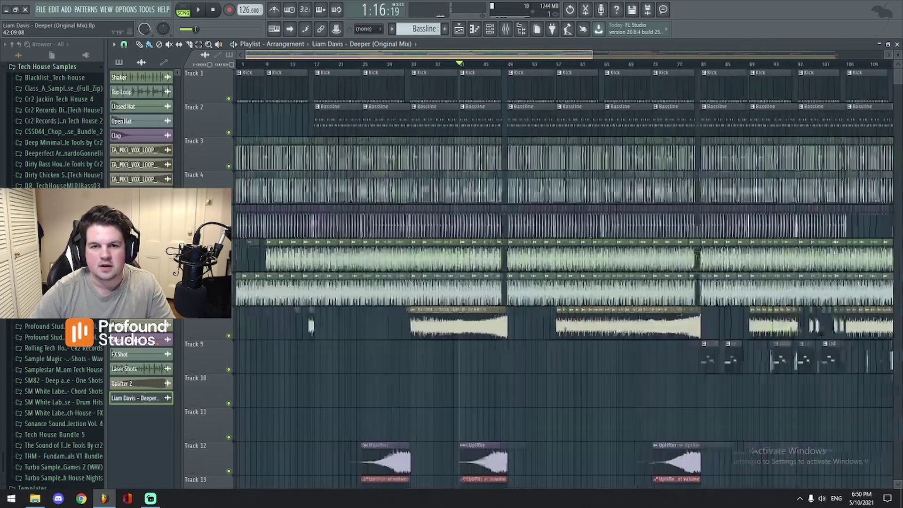
key("F9")
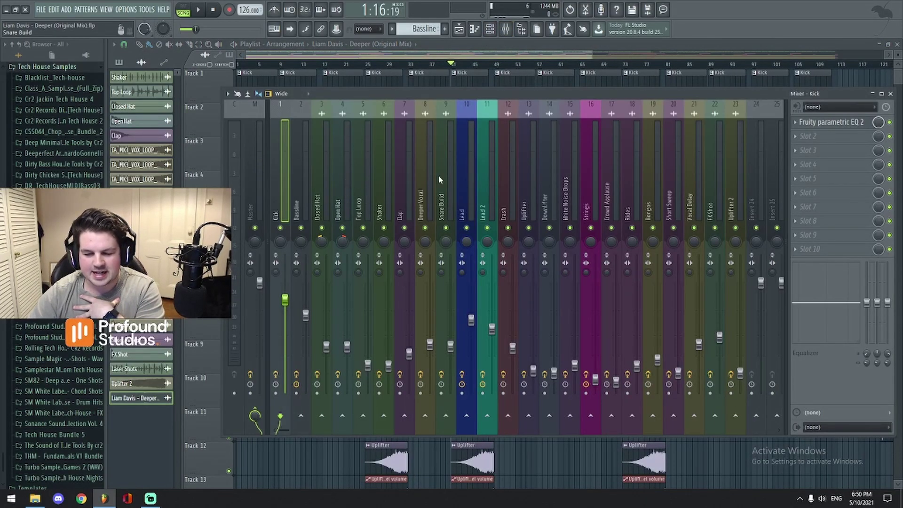
left_click_drag(428, 99, 421, 100)
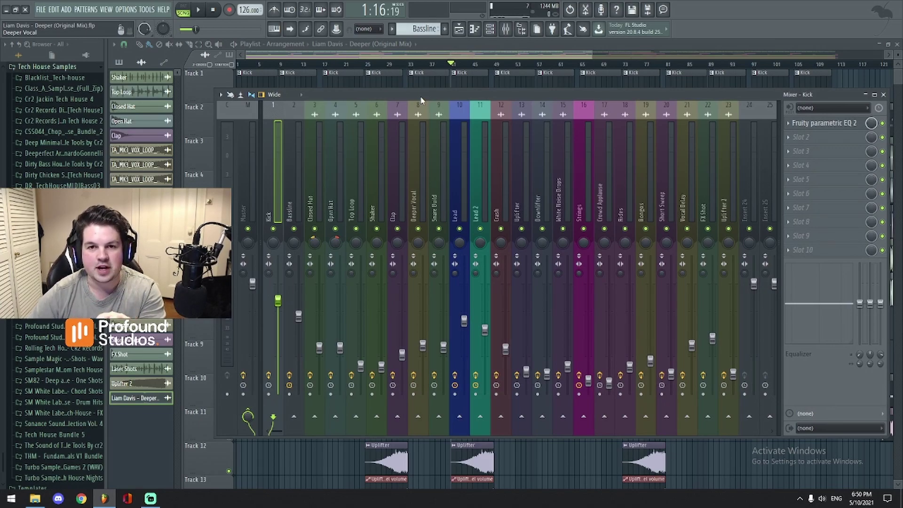
mouse_move(421, 98)
left_mouse_down()
mouse_move(445, 104)
mouse_move(431, 108)
left_mouse_up()
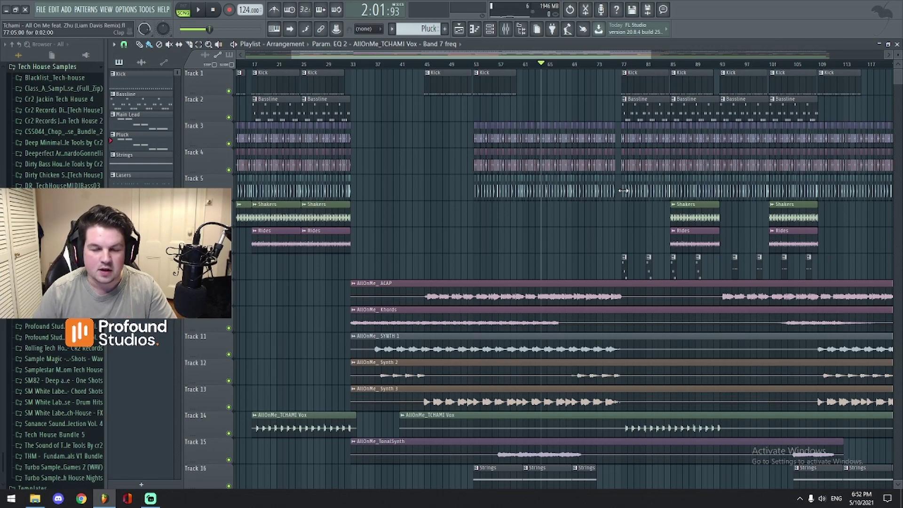
Step: Examine the All On Me remix's EQ, Endless Smile and delay automation before bar 77 and play the build-up into the drop
scroll(587, 134, "up", 3)
scroll(627, 248, "down", 5)
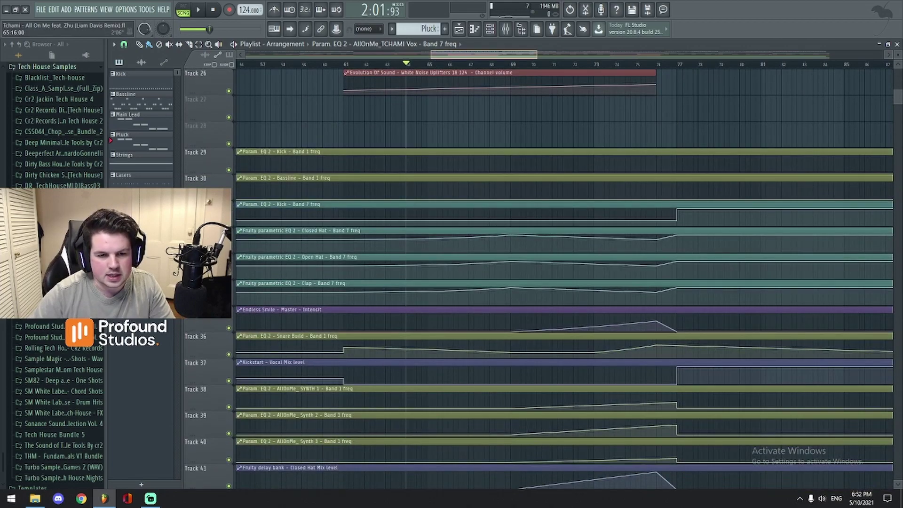
left_click_drag(450, 55, 477, 58)
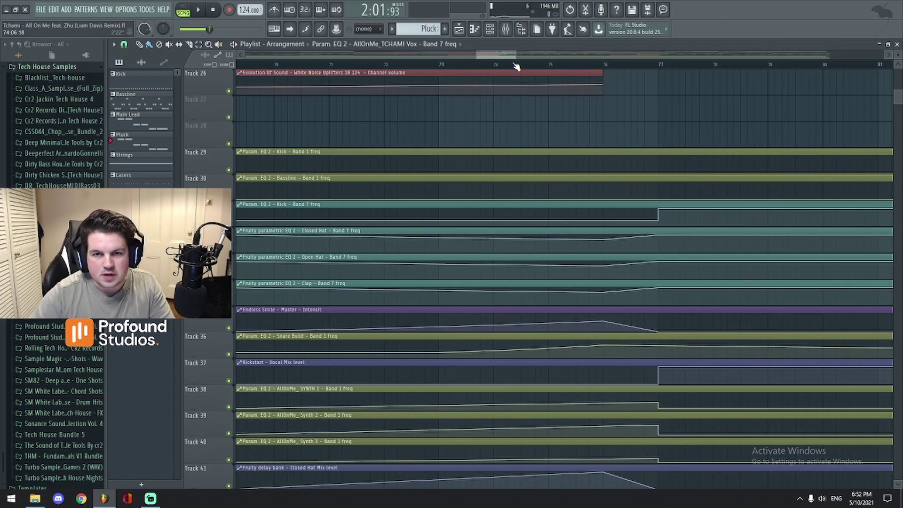
scroll(516, 66, "down", 3)
left_click(370, 64)
key("space")
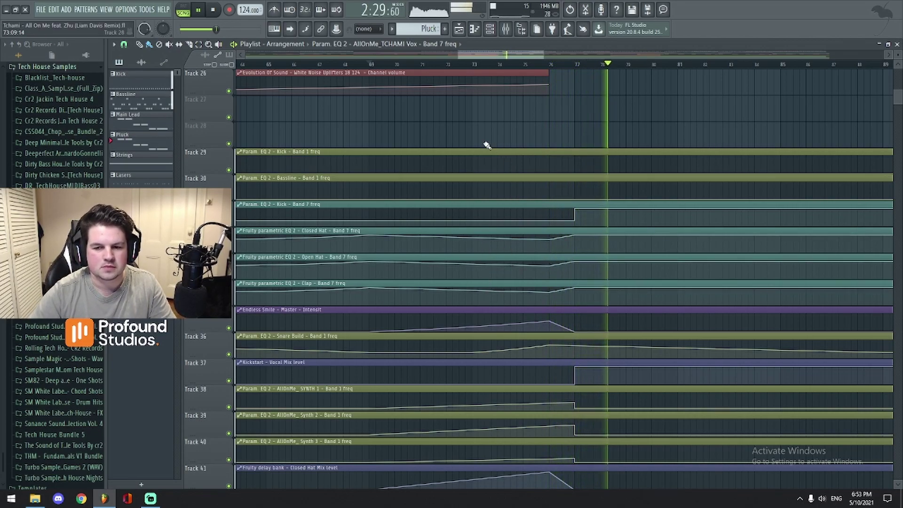
Step: Replay the remix's build-up from just before bar 75 while following the synth EQ and hat and clap delay automation
key("space")
scroll(491, 111, "up", 1)
left_click(484, 66)
scroll(444, 356, "down", 2)
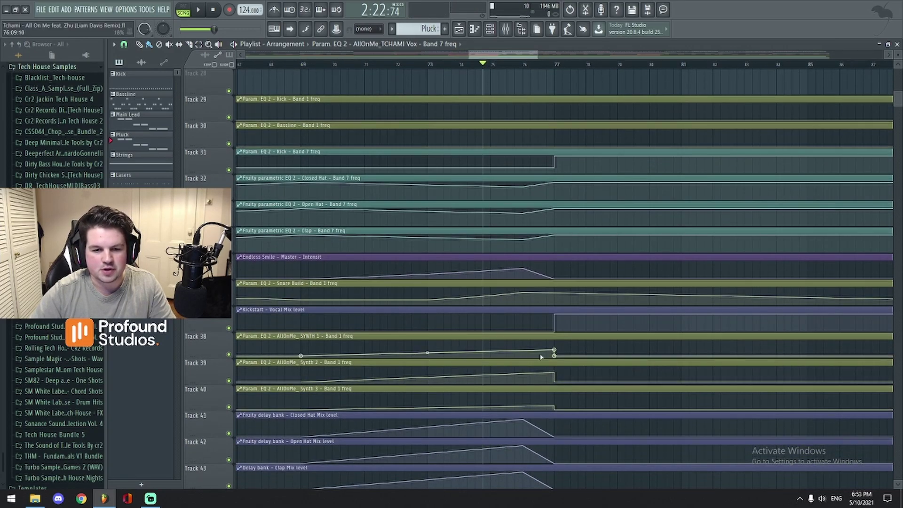
scroll(501, 293, "up", 1)
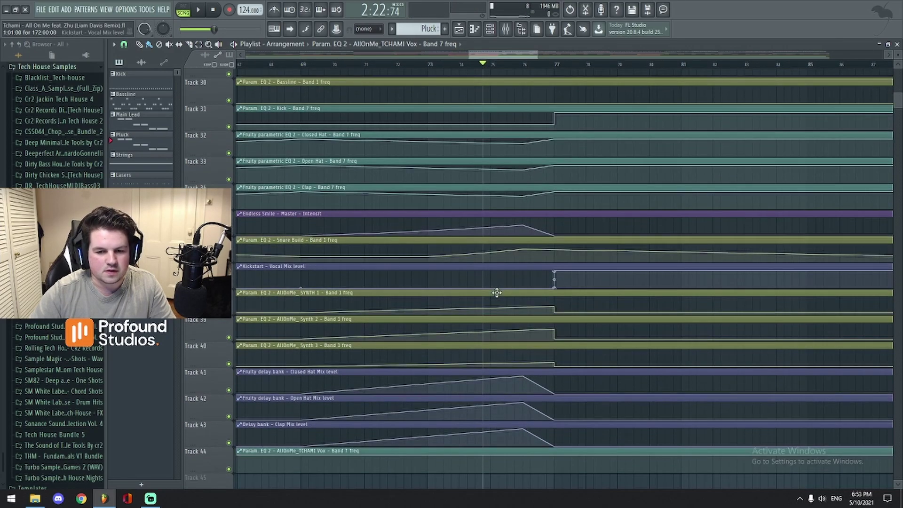
key("space")
scroll(501, 293, "down", 2)
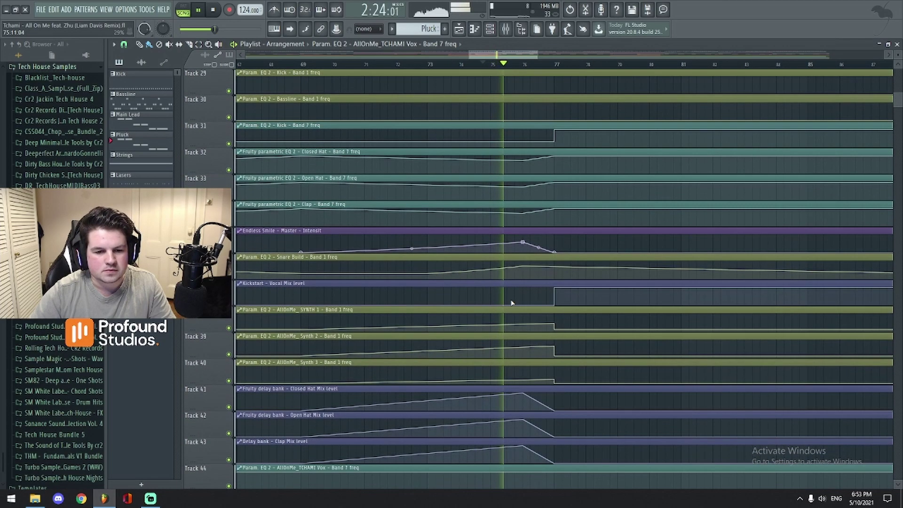
Step: Follow the automation past the drop, stop playback and open Endless Smile from the master channel
scroll(513, 292, "up", 2)
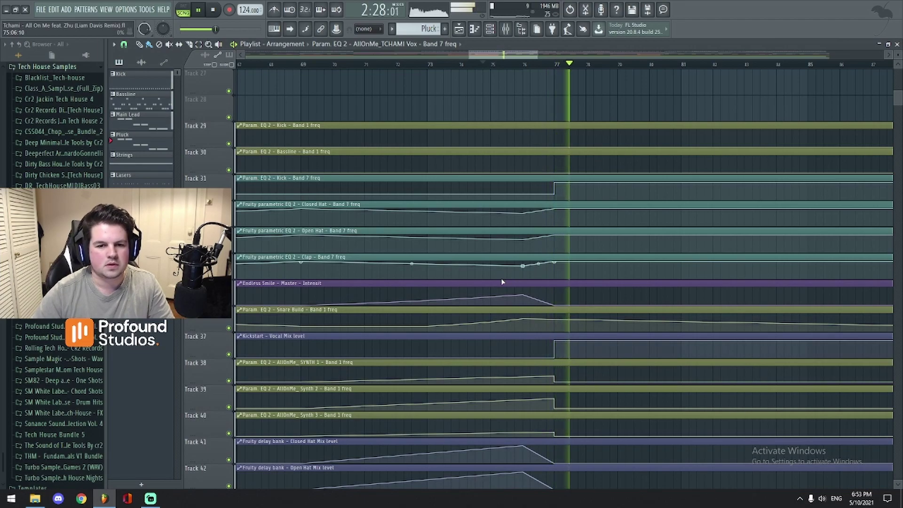
scroll(500, 80, "up", 2)
scroll(500, 80, "down", 4)
key("space")
left_click(508, 29)
left_click(244, 213)
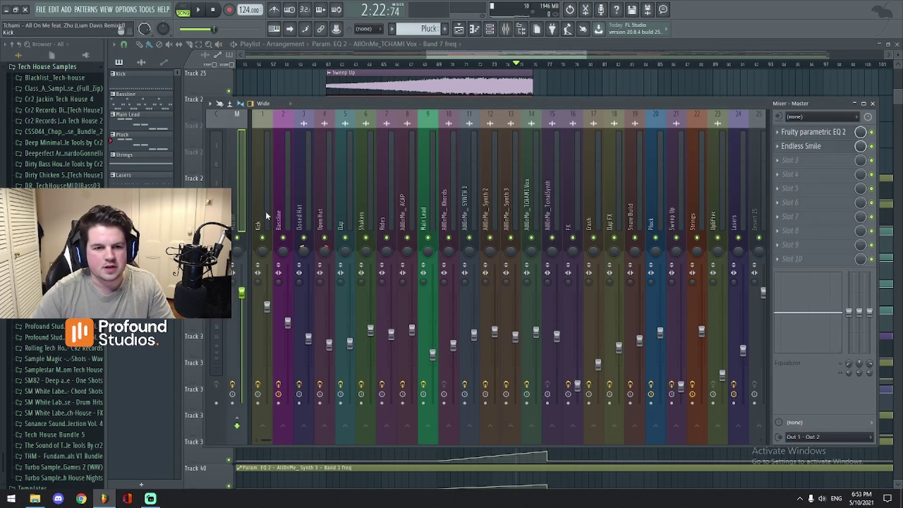
left_click(821, 146)
left_click_drag(320, 116, 474, 132)
Step: Audition the build-up with Endless Smile's current preset, the soft Helium Jumping preset and the medium No Limit preset
key("space")
key("space")
left_click(414, 303)
key("space")
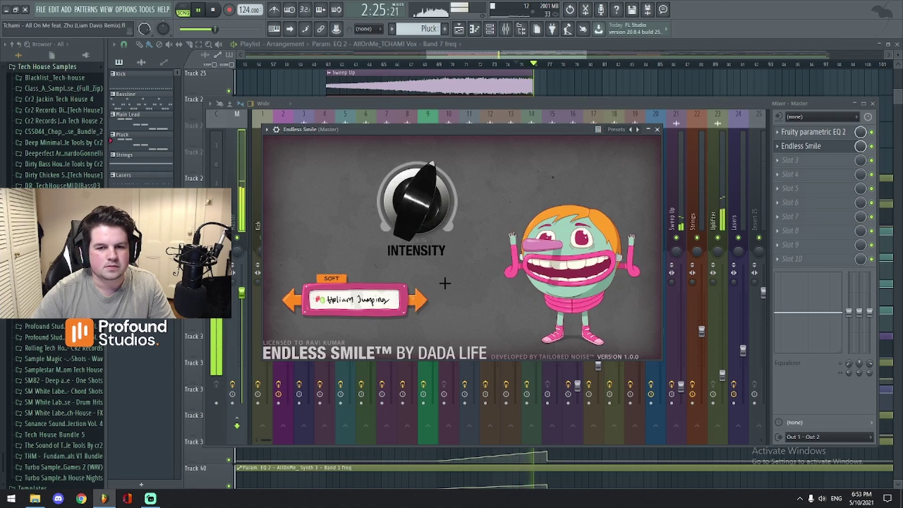
key("space")
left_click(420, 301)
key("space")
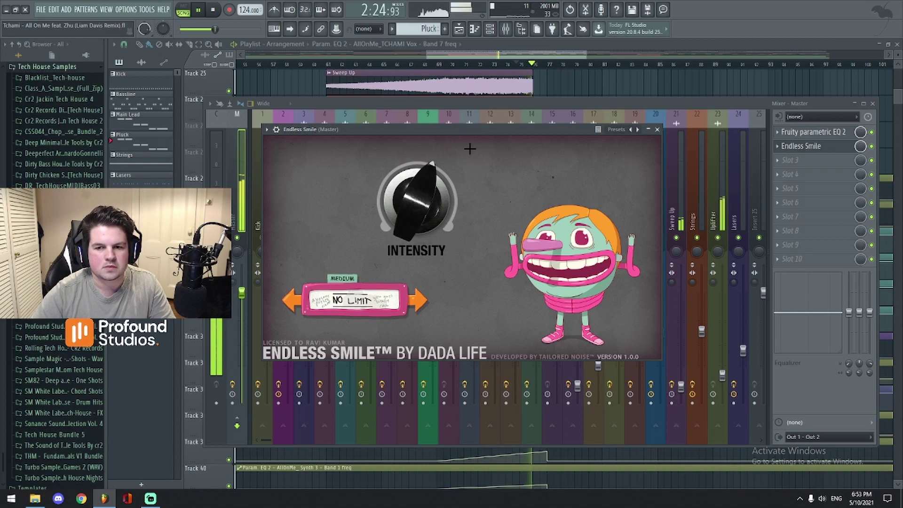
Step: Audition the build-up with Endless Smile's medium Face Melting Joy and hard Smack in the Face presets, continuing past the drop
key("space")
left_click(420, 299)
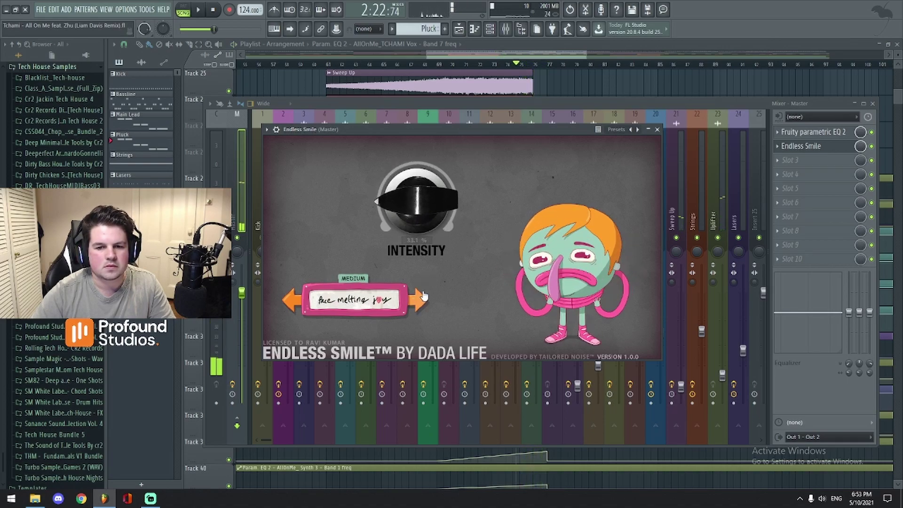
key("space")
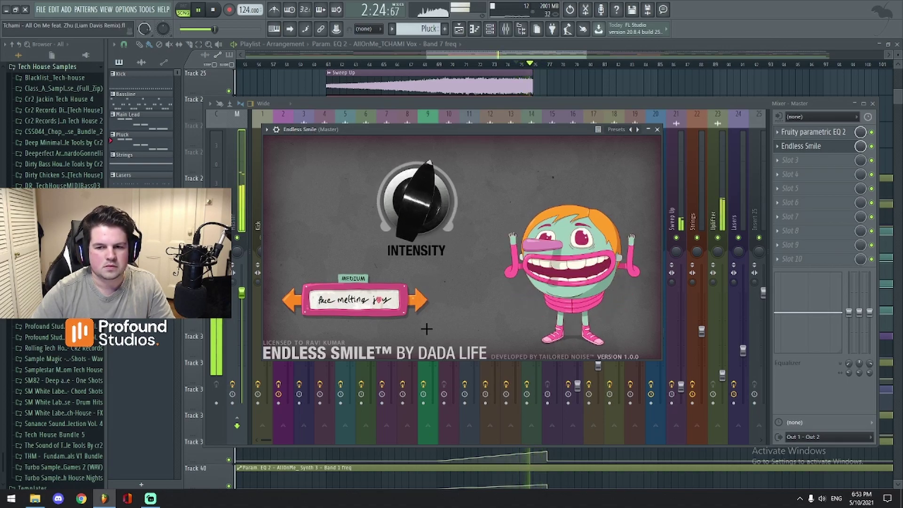
key("space")
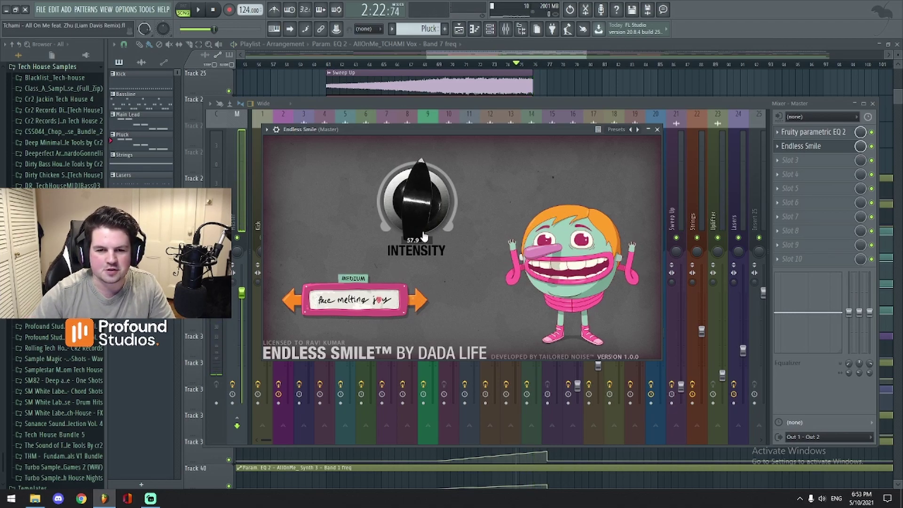
left_click(416, 300)
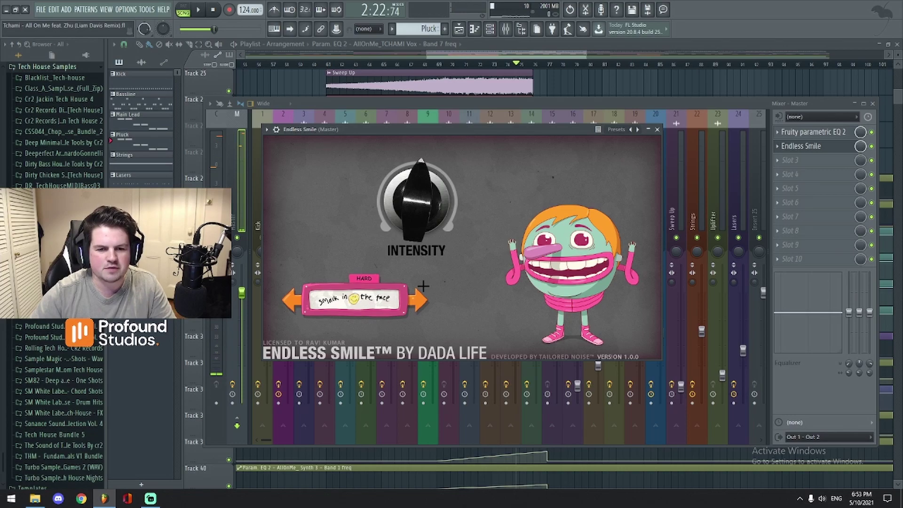
key("space")
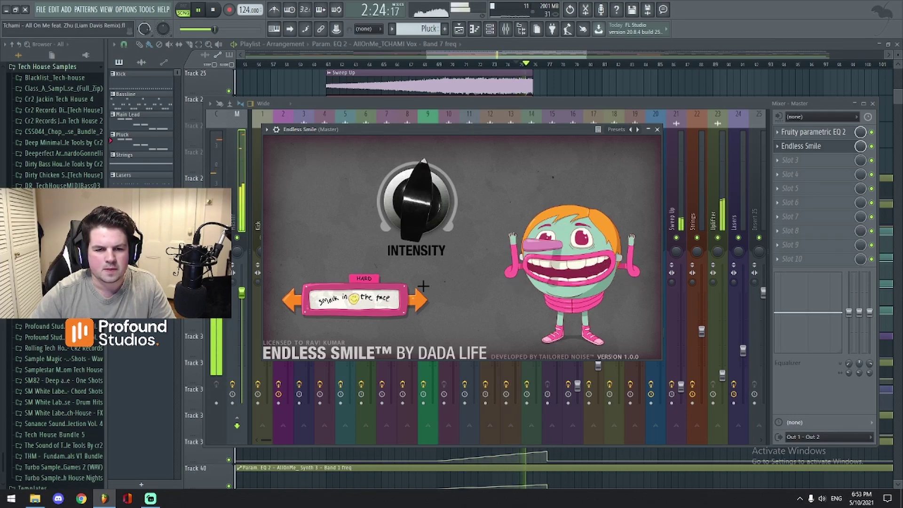
key("space")
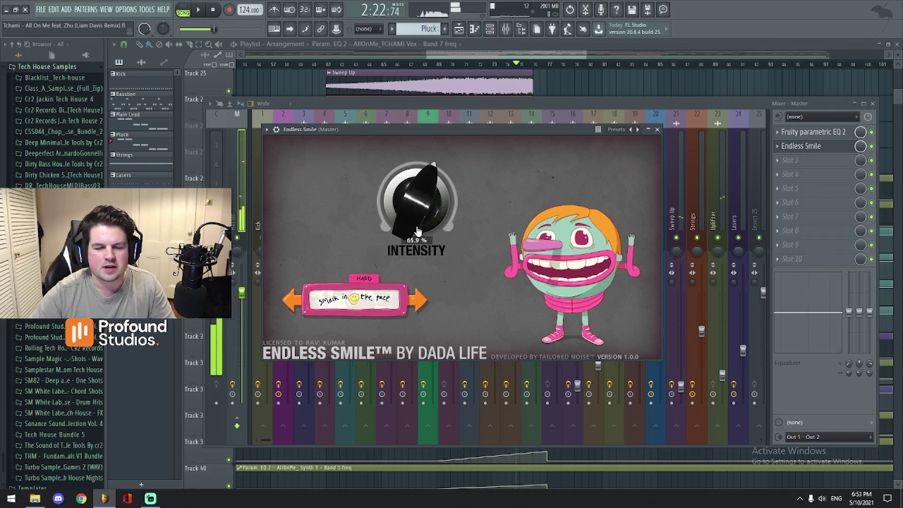
key("space")
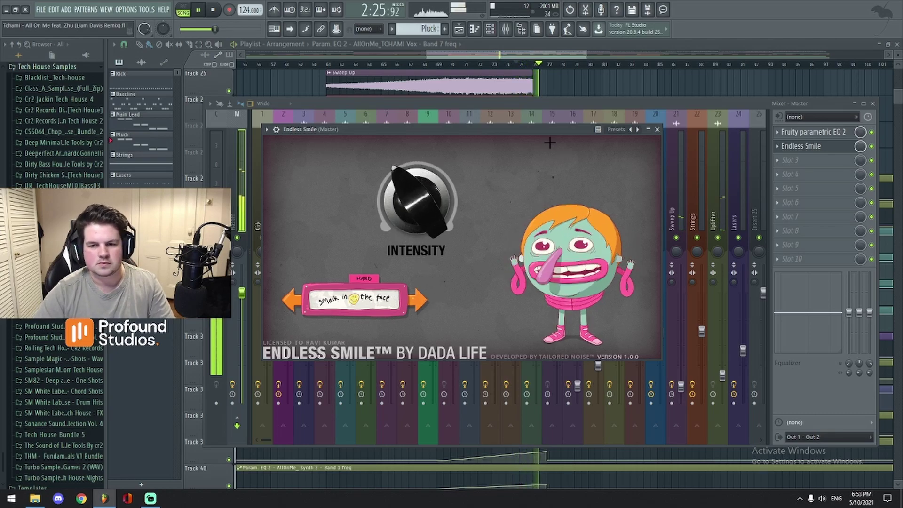
mouse_move(459, 245)
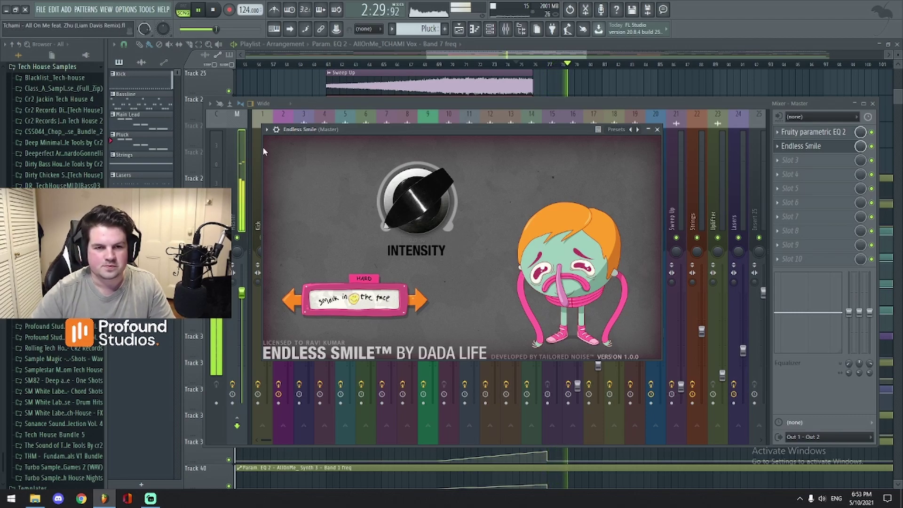
Step: Stop playback, set Endless Smile back to the soft Fist in the Air preset and close the plugin and the mixer
key("space")
left_click(293, 301)
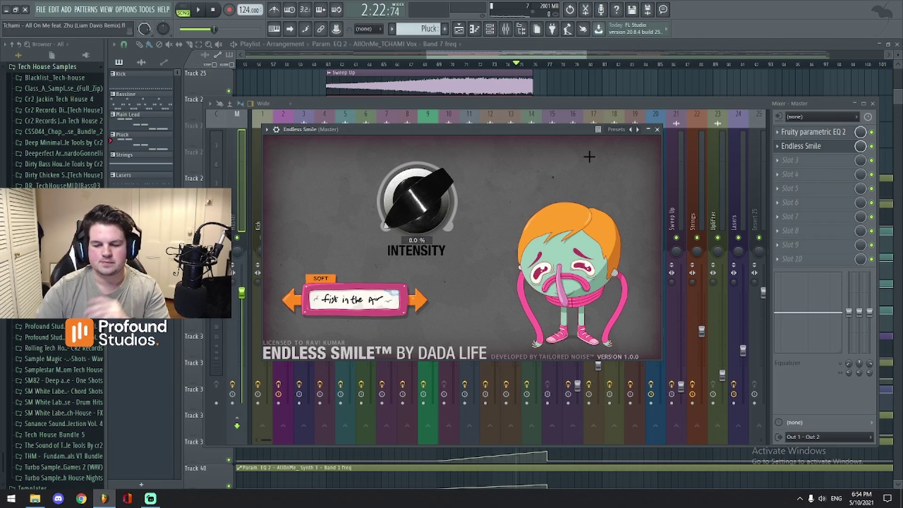
left_click(657, 130)
left_click(873, 103)
Step: Examine the EQ, Endless Smile and delay automation before bar 77 alongside the drum, synth and vocal tracks above it
scroll(423, 275, "down", 4)
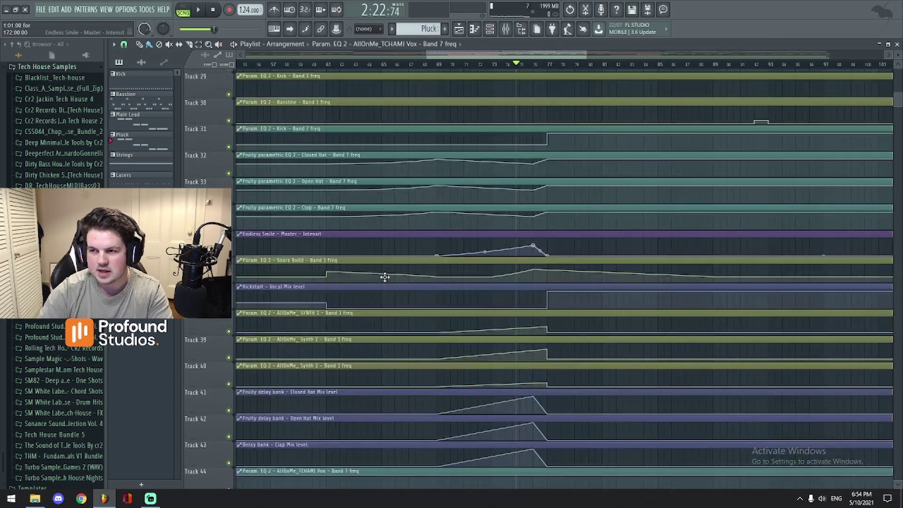
scroll(429, 277, "down", 2)
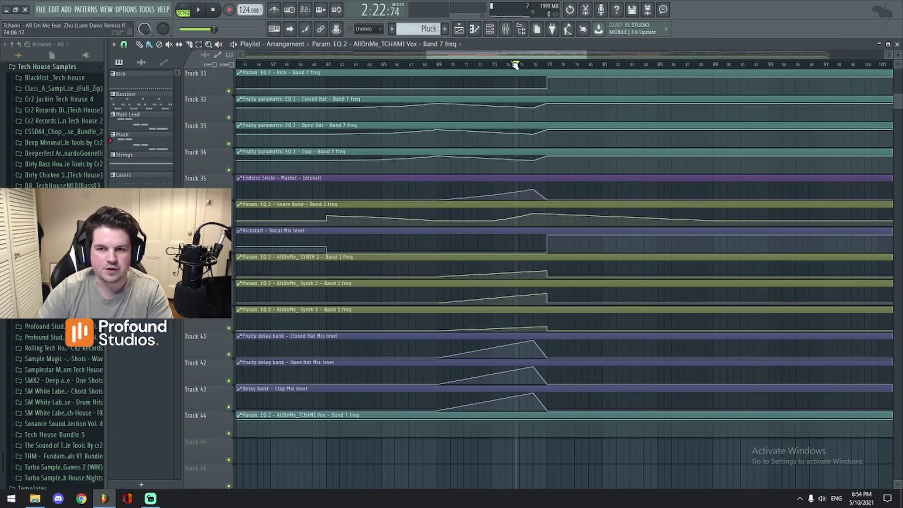
scroll(514, 307, "up", 2)
scroll(514, 306, "down", 2)
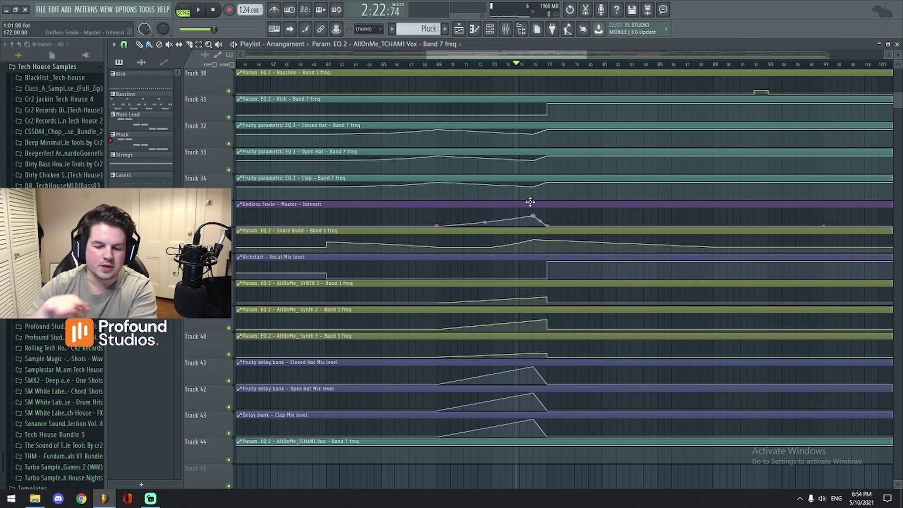
scroll(522, 209, "up", 20)
scroll(520, 215, "down", 16)
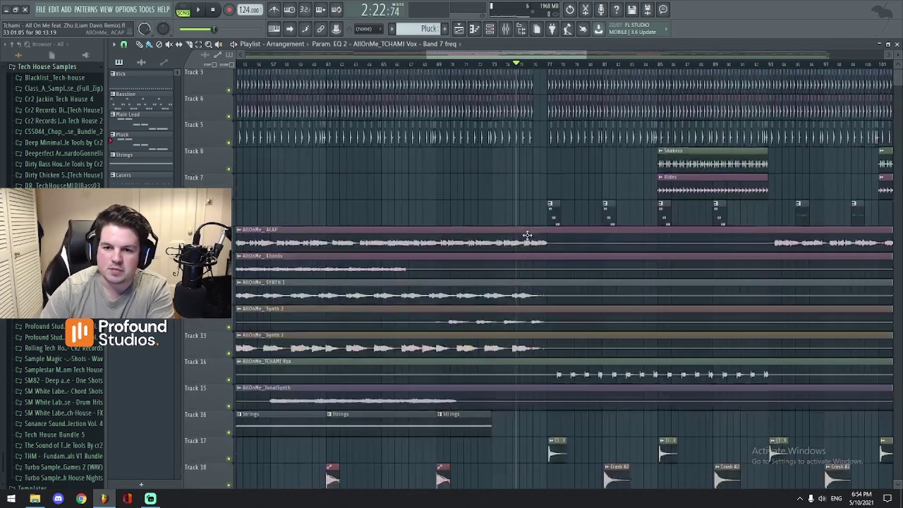
scroll(501, 371, "down", 10)
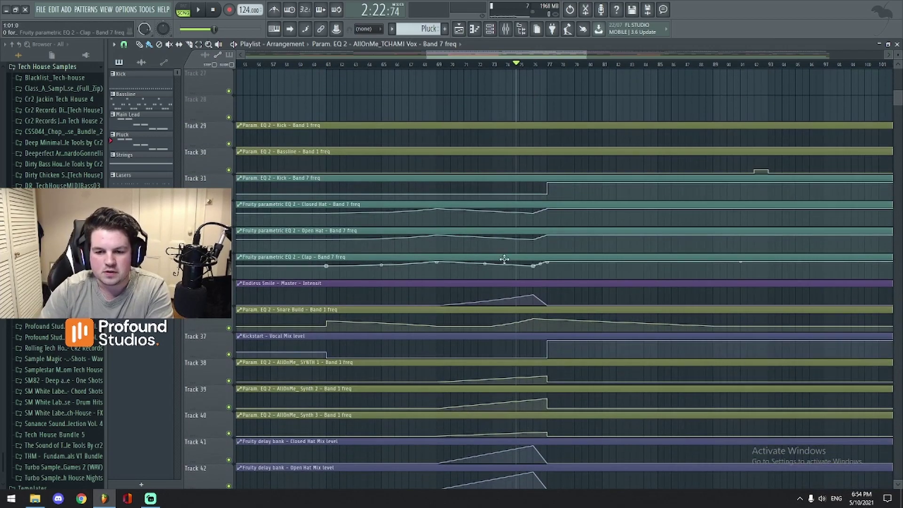
scroll(553, 291, "up", 18)
scroll(553, 291, "up", 13)
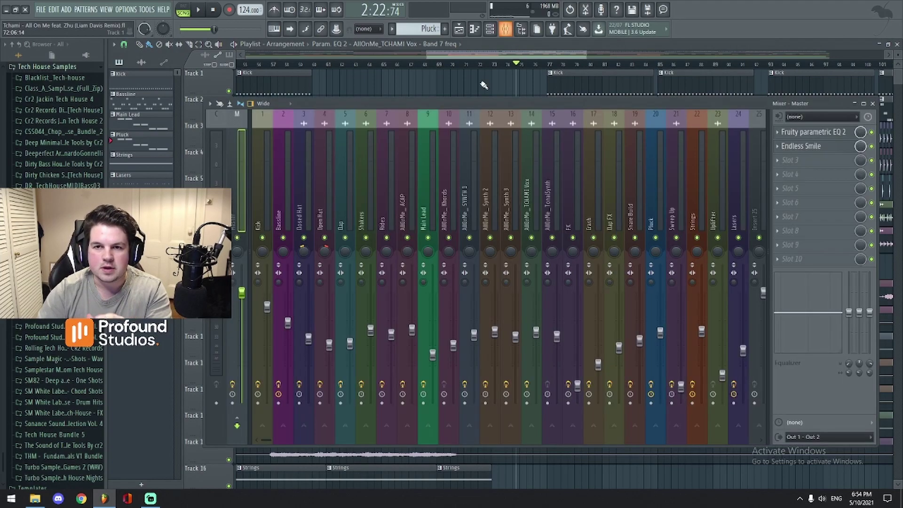
left_click(506, 29)
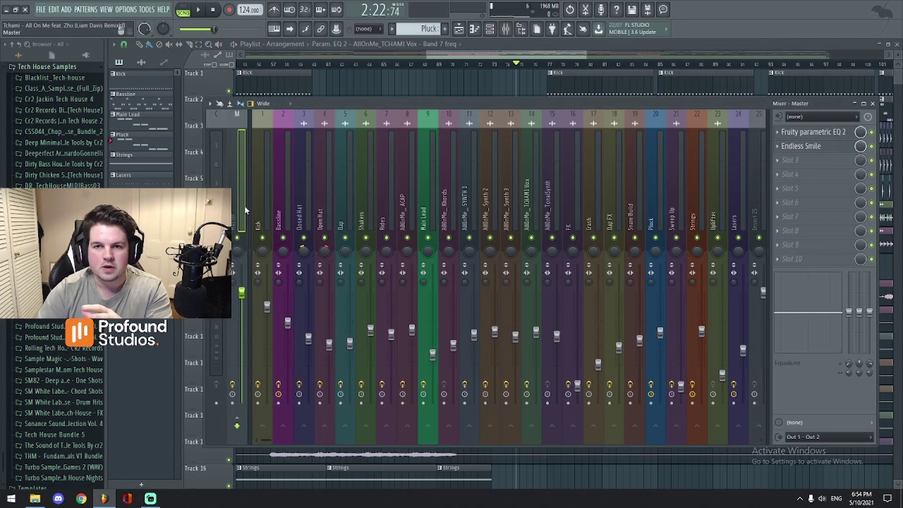
left_click(794, 160)
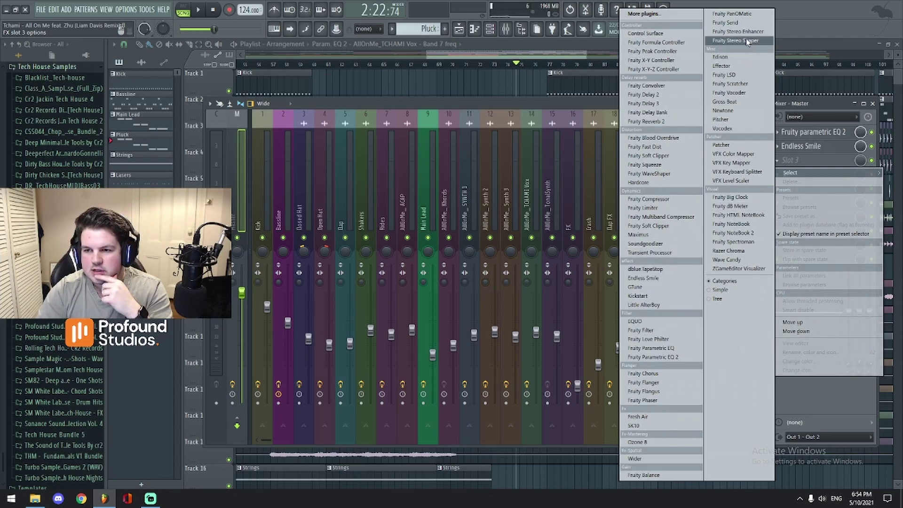
left_click(502, 57)
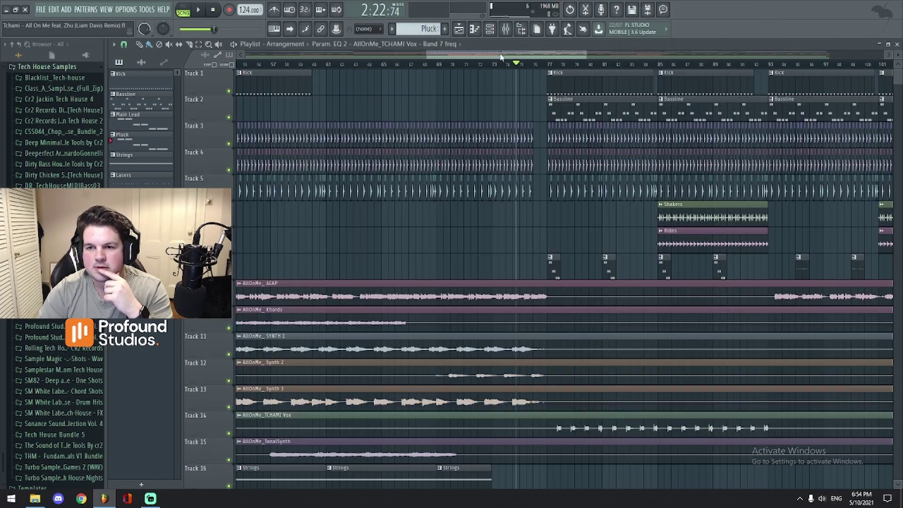
Step: Create an automation clip for the master channel's volume
left_click(506, 28)
right_click(241, 291)
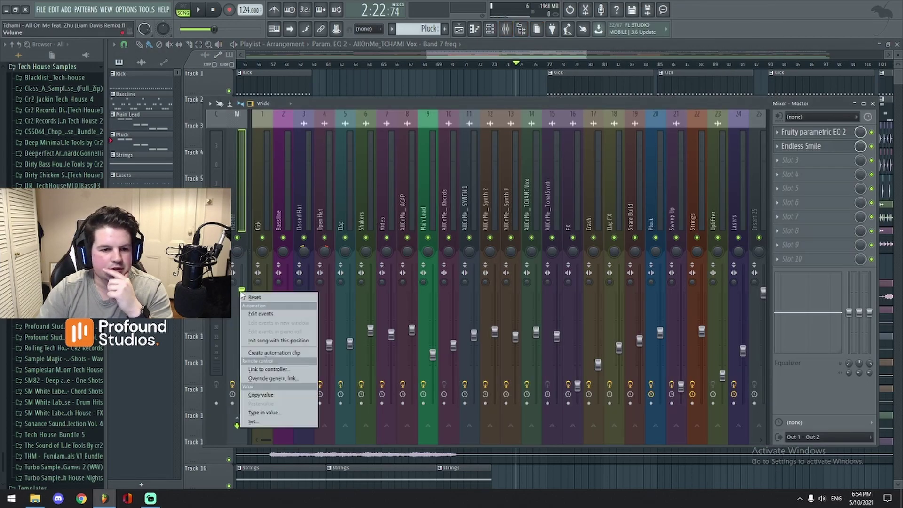
left_click(282, 352)
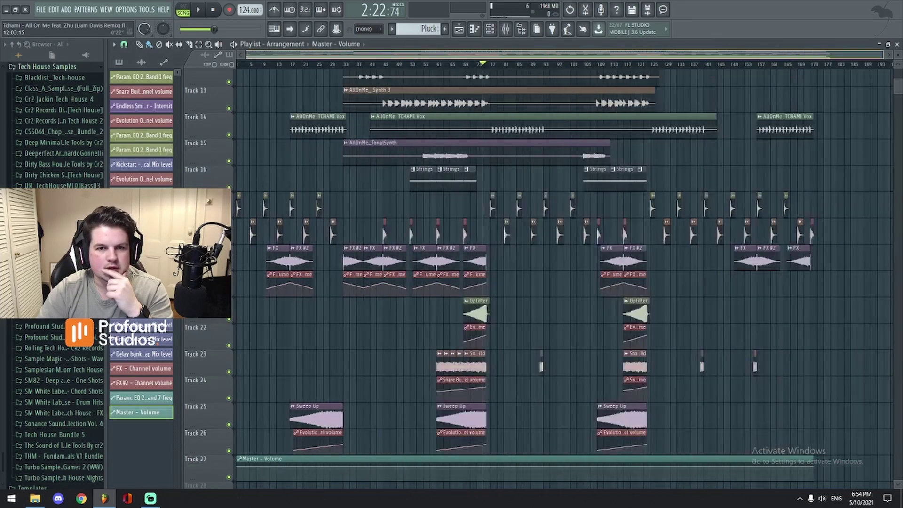
Step: Copy the value of the Master Volume clip's starting point and add a point with that value at bar 69
scroll(336, 239, "down", 4)
right_click(238, 257)
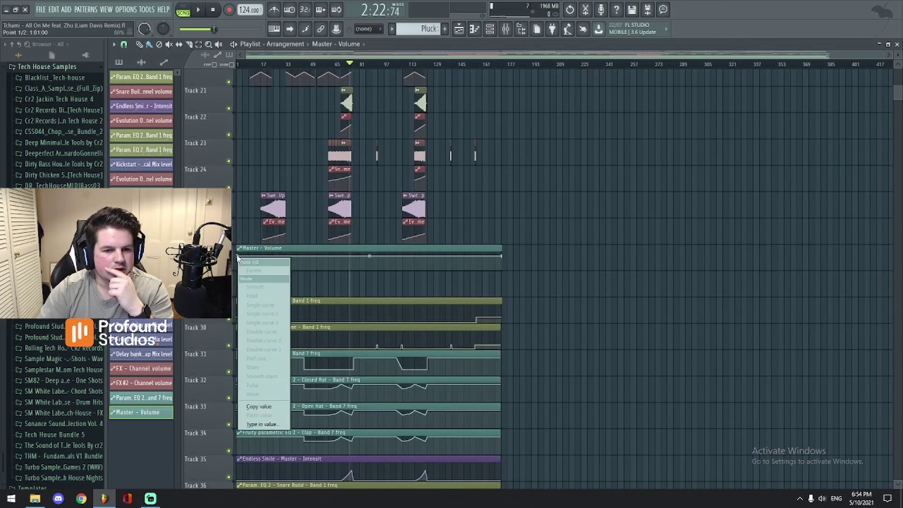
left_click(257, 405)
scroll(368, 68, "up", 5)
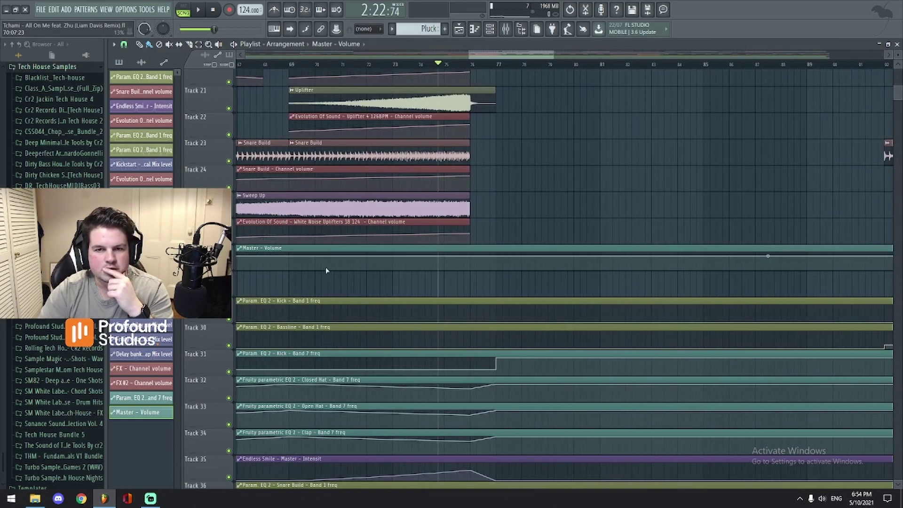
right_click(291, 258)
left_click(320, 416)
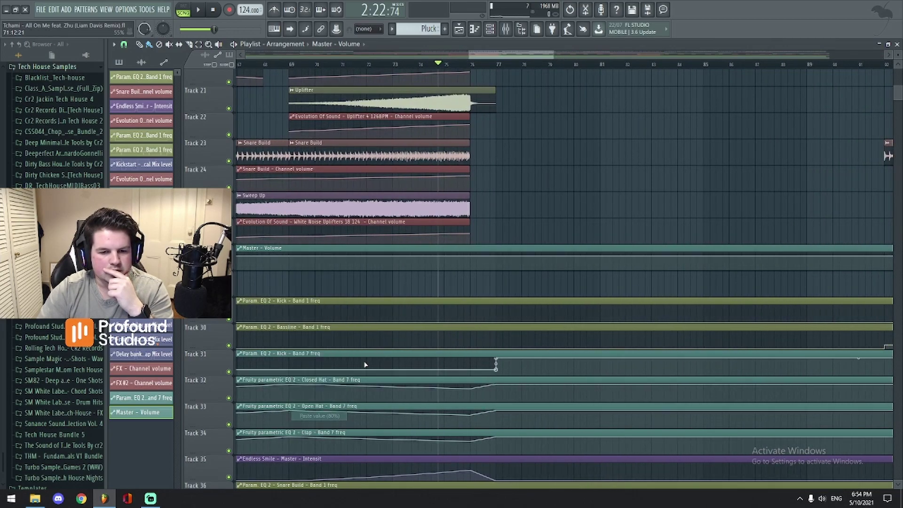
Step: Add Master Volume points at bars 73, 76 and 77, dipping the level slightly before the drop and restoring the copied value at bar 77
left_click(472, 258)
right_click(471, 258)
left_click(498, 415)
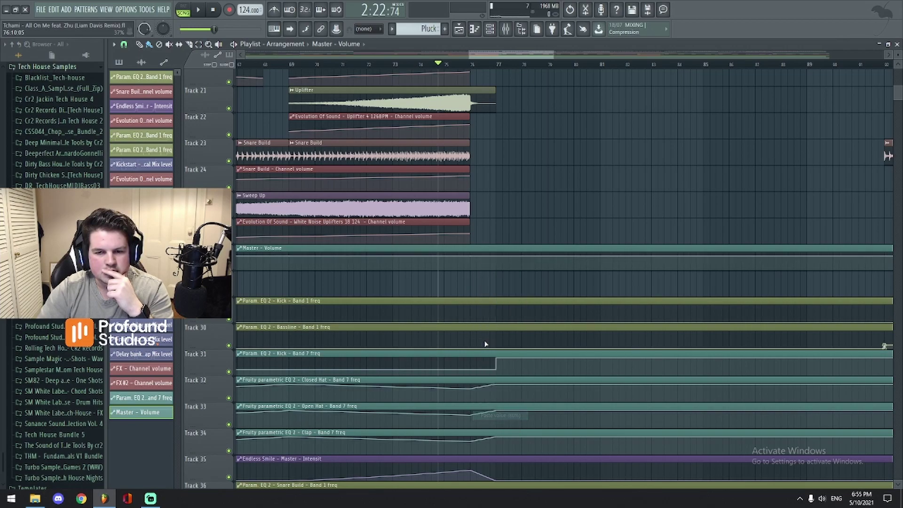
left_click(393, 257)
right_click(393, 258)
left_click(411, 416)
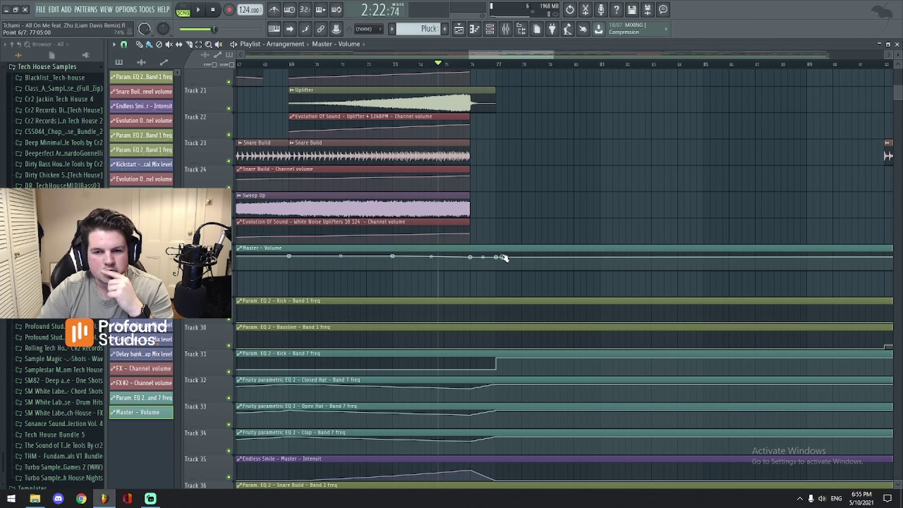
right_click(497, 256)
left_click(540, 414)
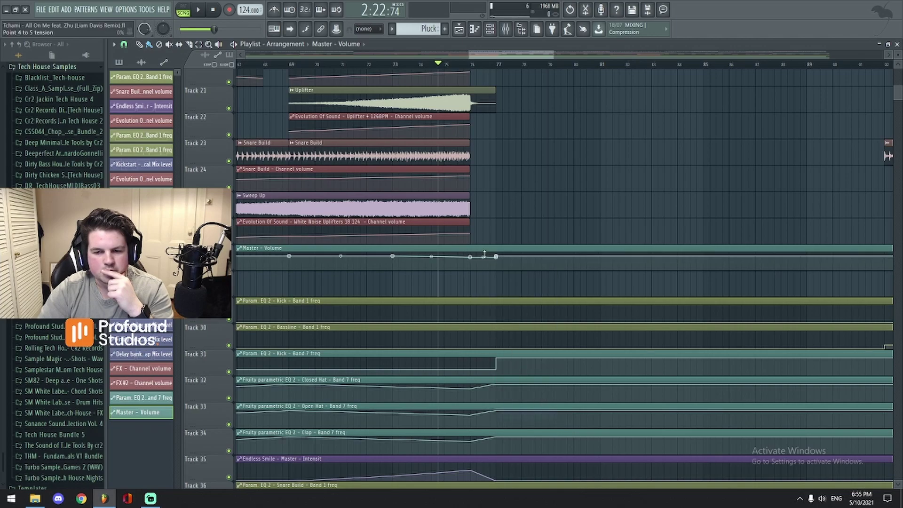
Step: Play the build-up twice from about bar 73 to hear the master volume dip into the drop, and review the whole arrangement
scroll(403, 175, "up", 3)
left_click(398, 70)
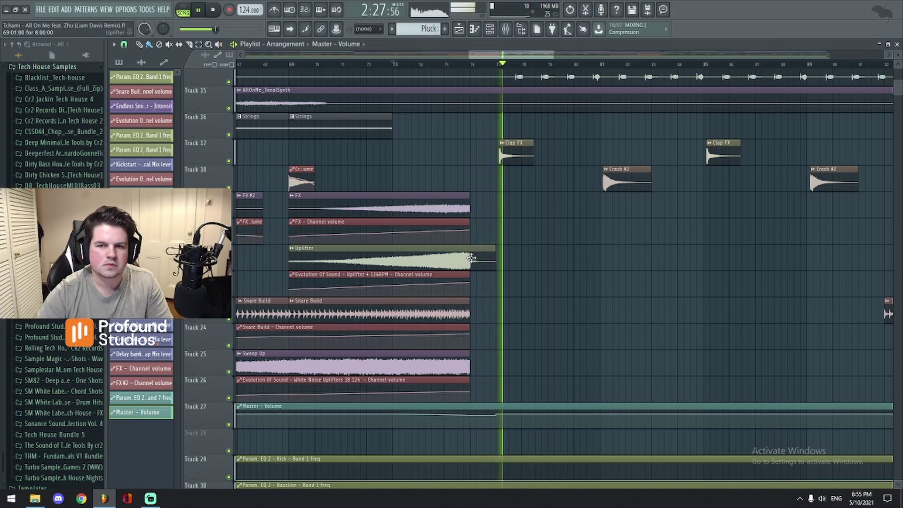
left_click(400, 68)
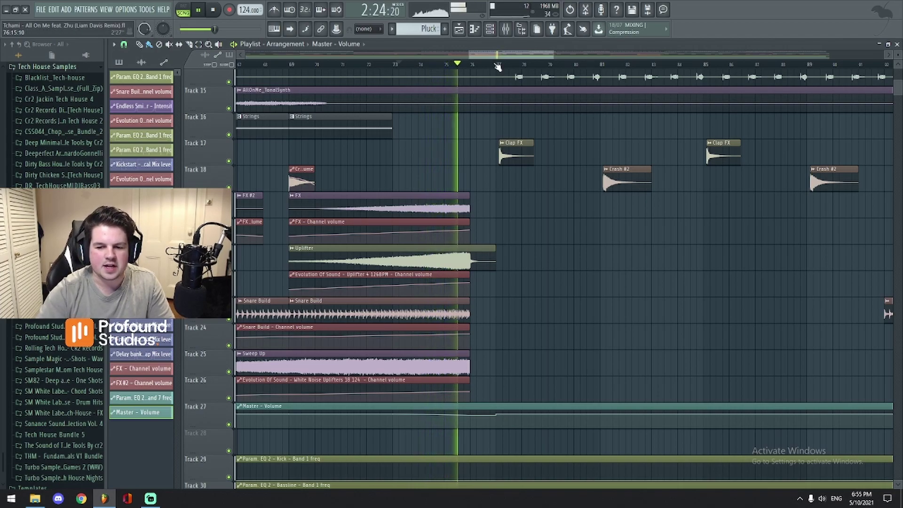
scroll(505, 393, "down", 3)
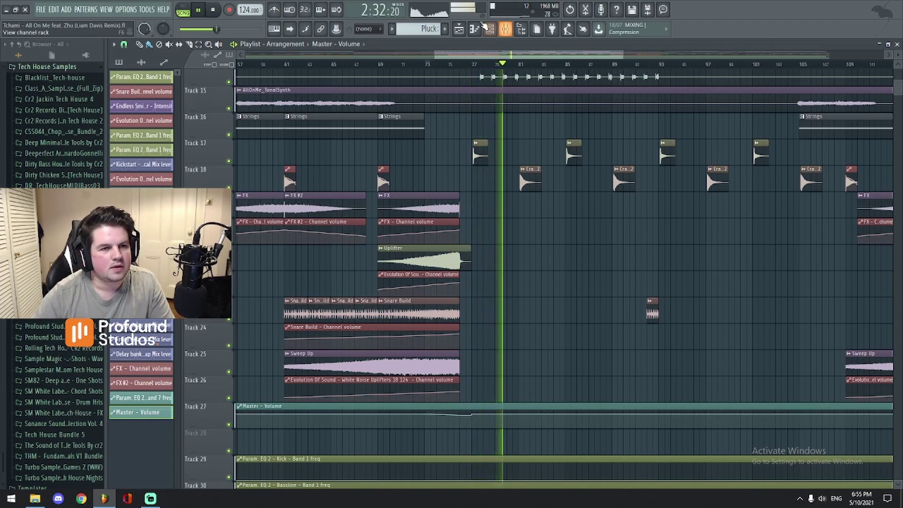
scroll(509, 55, "down", 6)
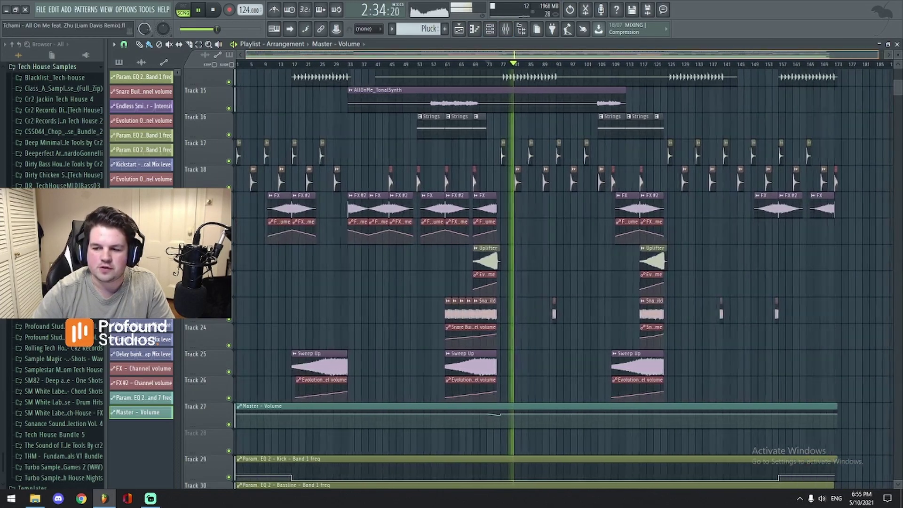
scroll(520, 149, "up", 8)
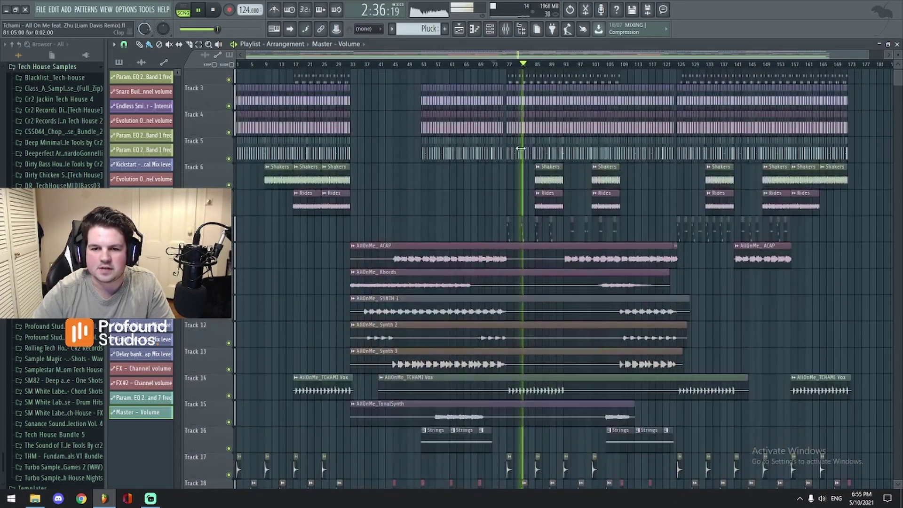
Step: Stop playback and review the playlist tracks from the synths and build-up effects through to the EQ, Endless Smile and delay automation clips
scroll(520, 149, "down", 5)
scroll(525, 164, "up", 4)
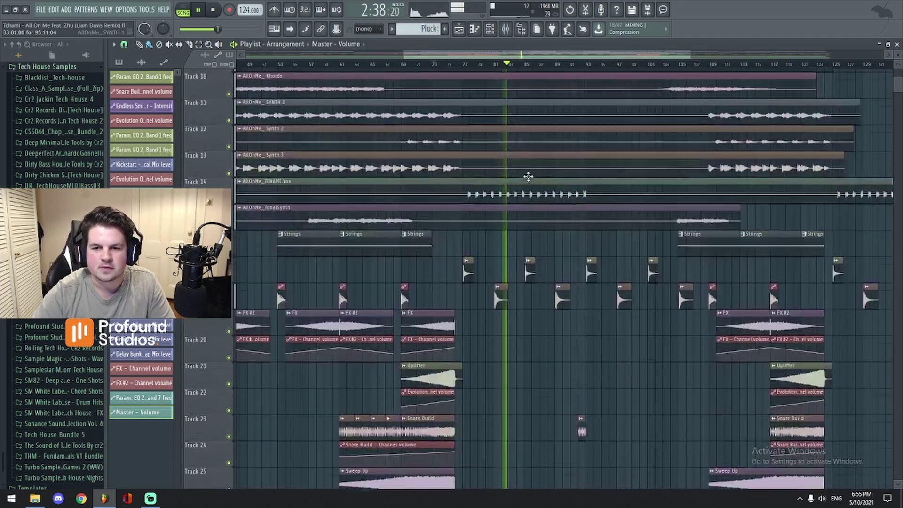
scroll(529, 175, "down", 6)
key("space")
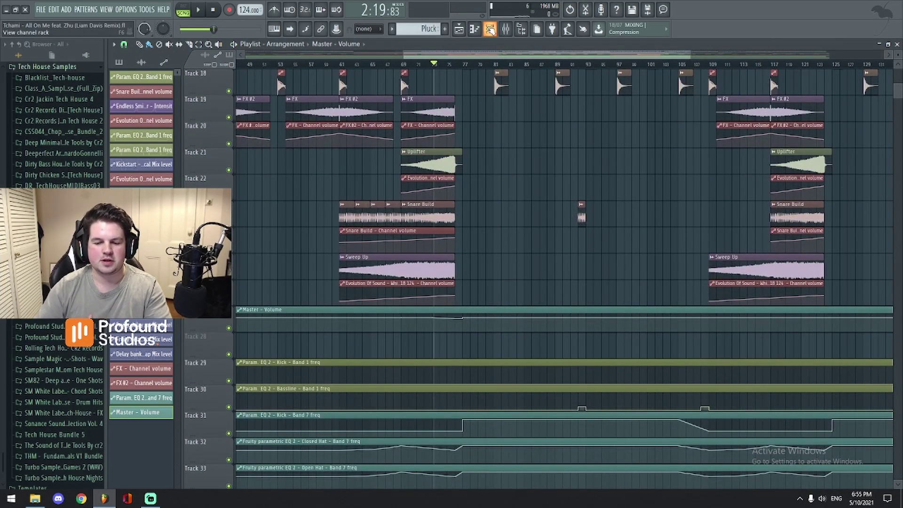
scroll(401, 329, "down", 7)
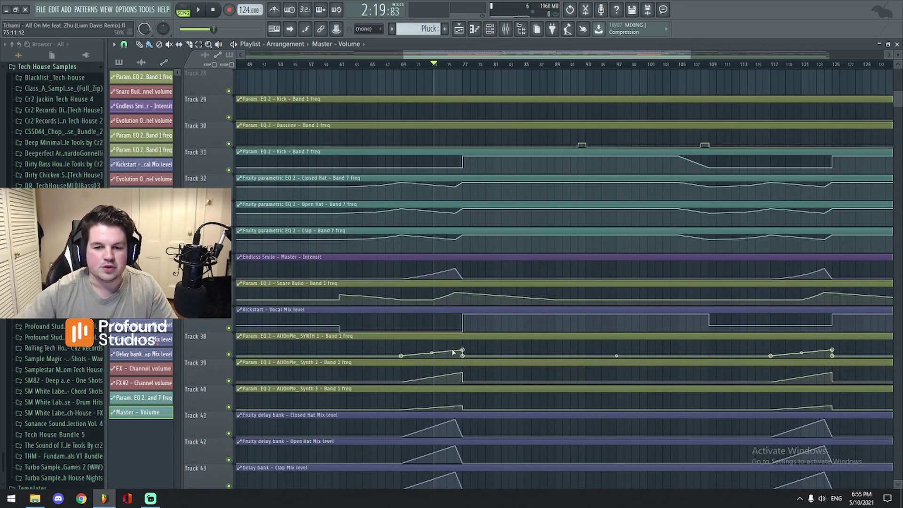
scroll(453, 351, "down", 5)
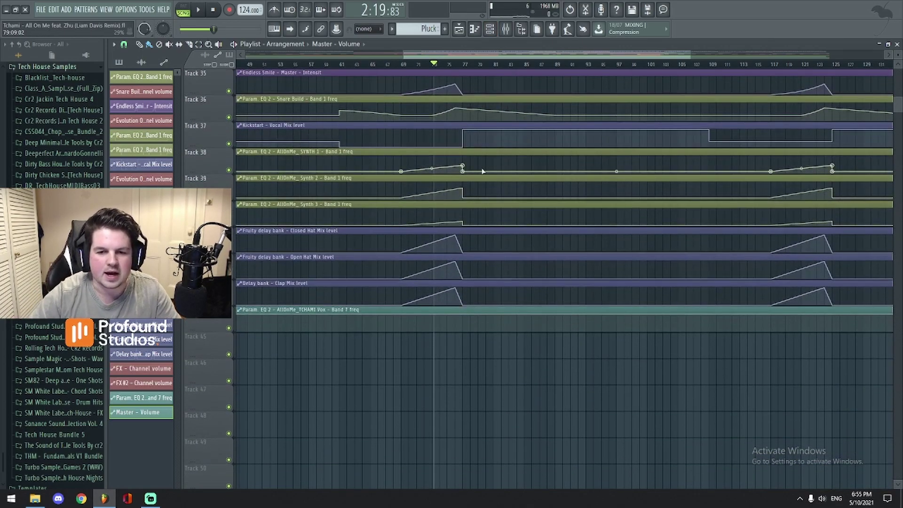
scroll(470, 298, "up", 2)
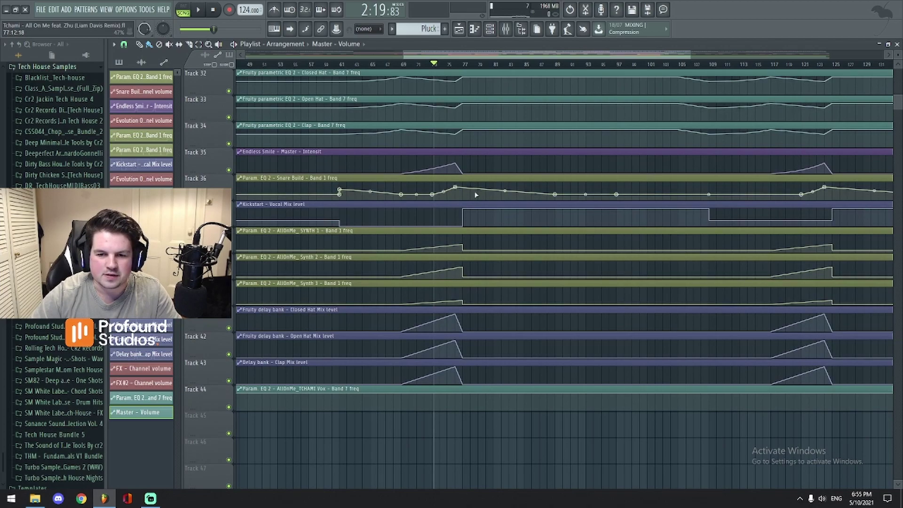
scroll(476, 194, "up", 3)
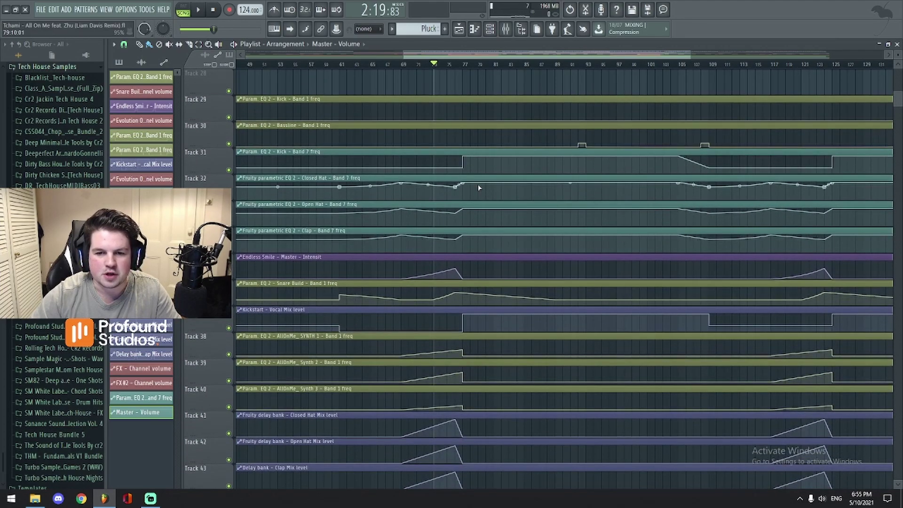
scroll(456, 336, "down", 2)
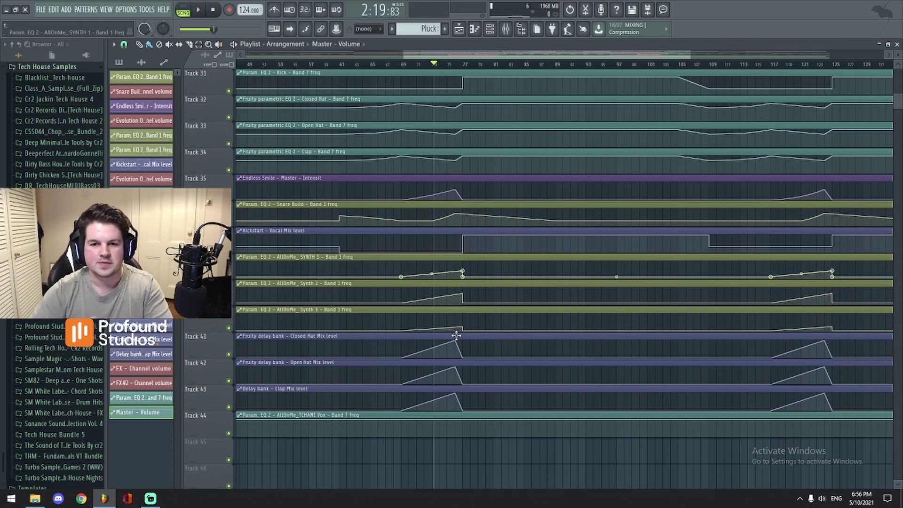
scroll(456, 335, "up", 9)
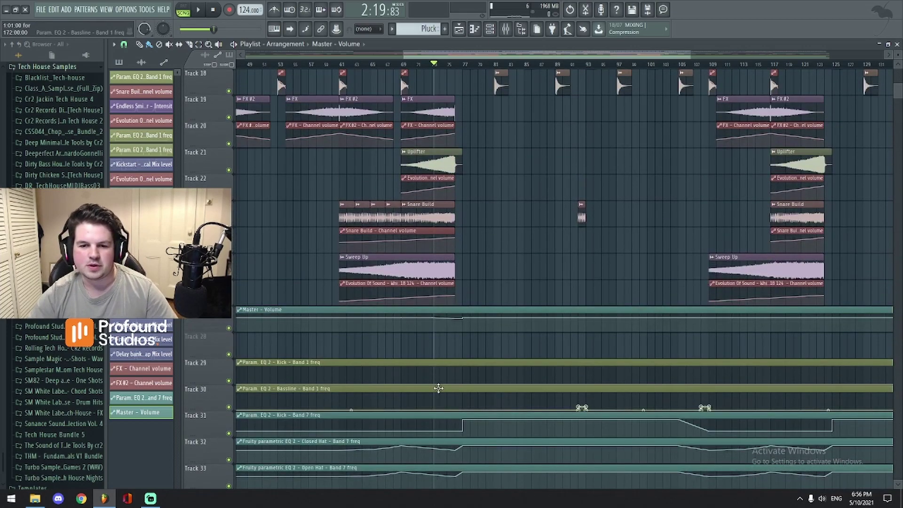
Step: Filter the channel rack to the Unsorted channels and close it
left_click(496, 29)
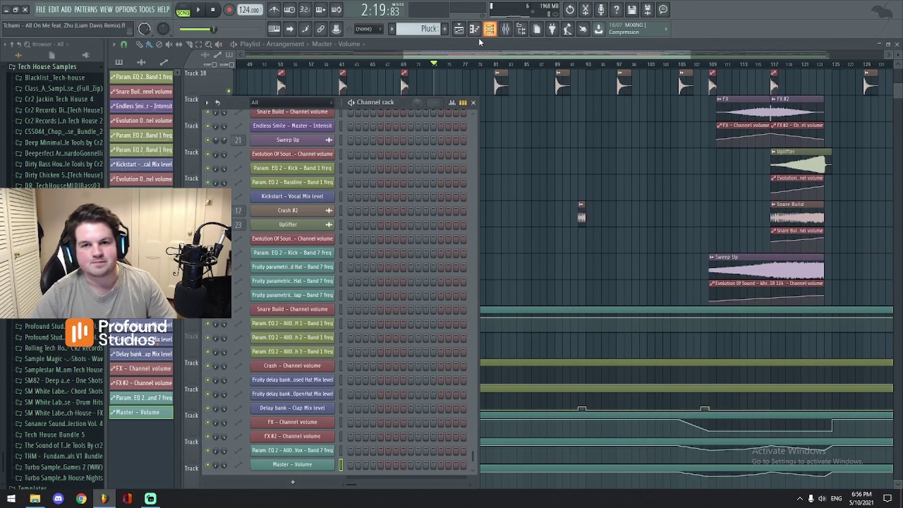
left_click(315, 102)
left_click(295, 144)
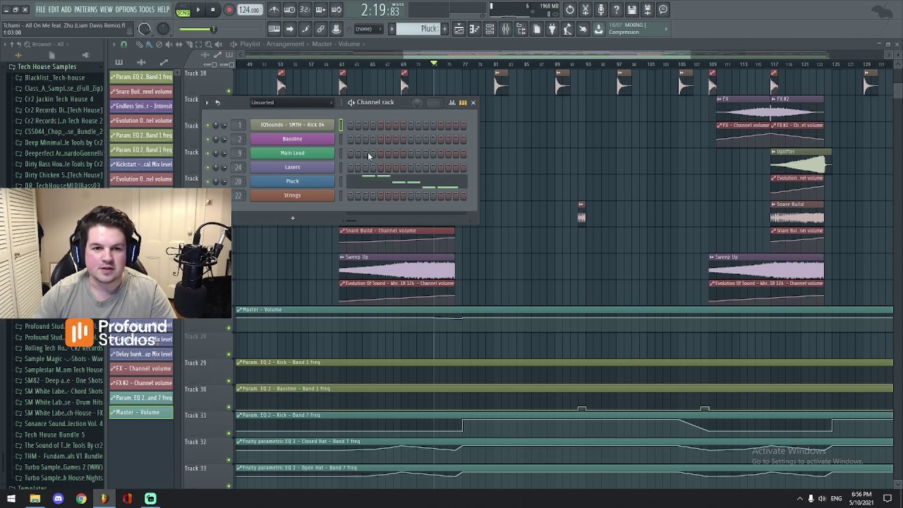
left_click(489, 28)
Step: Filter the channel rack to the Automation channels and delete the Master - Volume automation clip
left_click(511, 29)
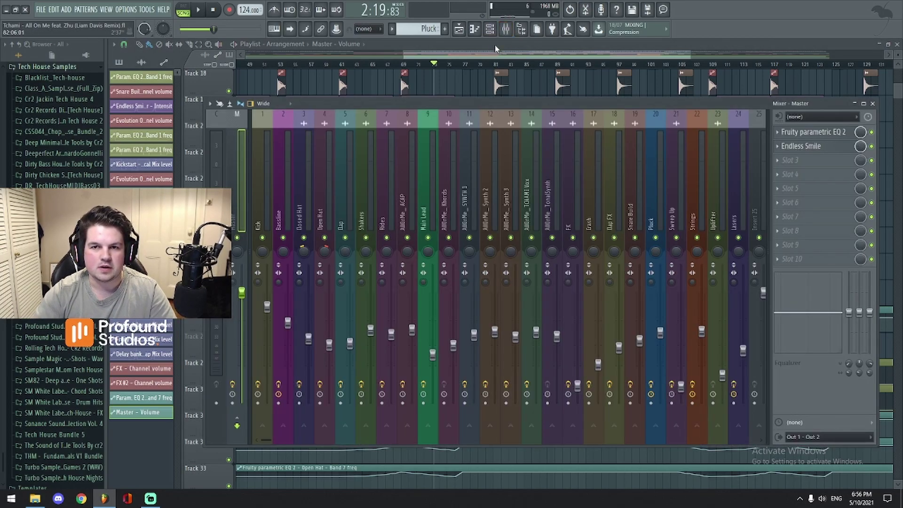
left_click(490, 29)
left_click(277, 104)
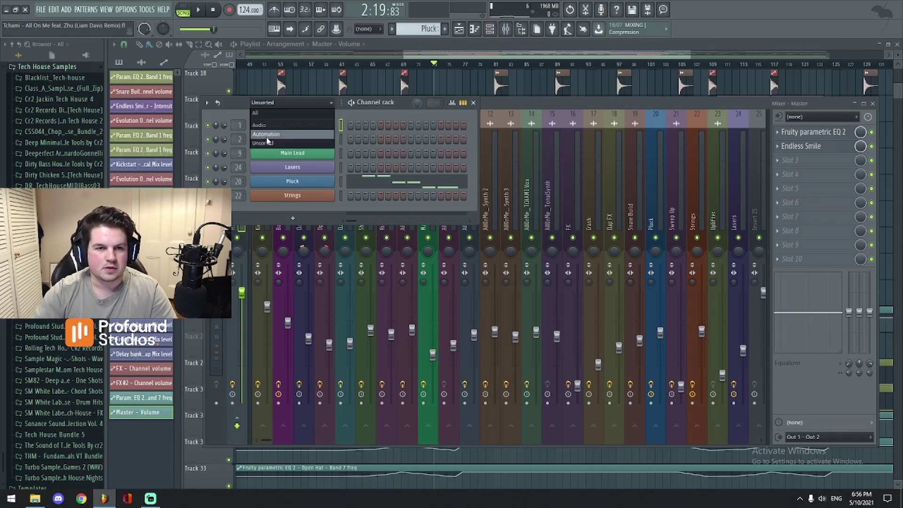
left_click(270, 136)
right_click(294, 451)
left_click(353, 462)
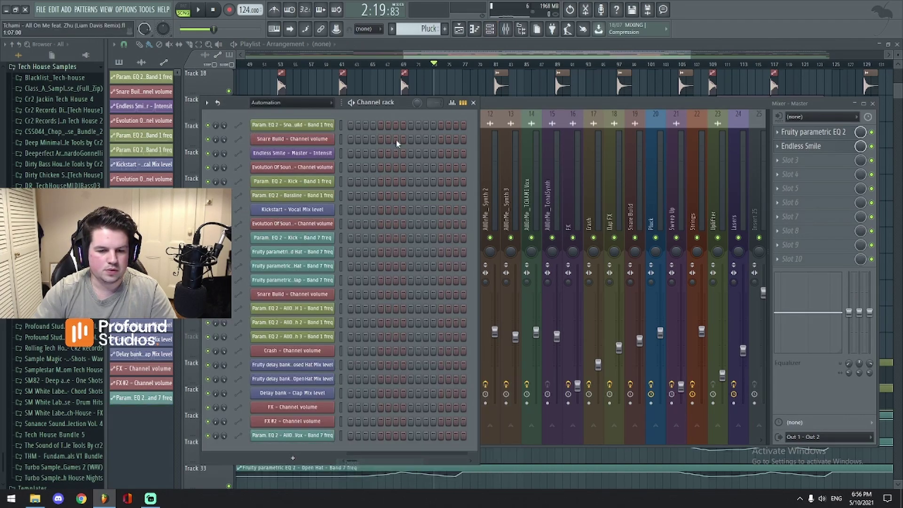
Step: Review the EQ, Kickstart, Endless Smile and delay automation clips across the whole arrangement, focusing on the first build-up
left_click_drag(405, 56, 246, 56)
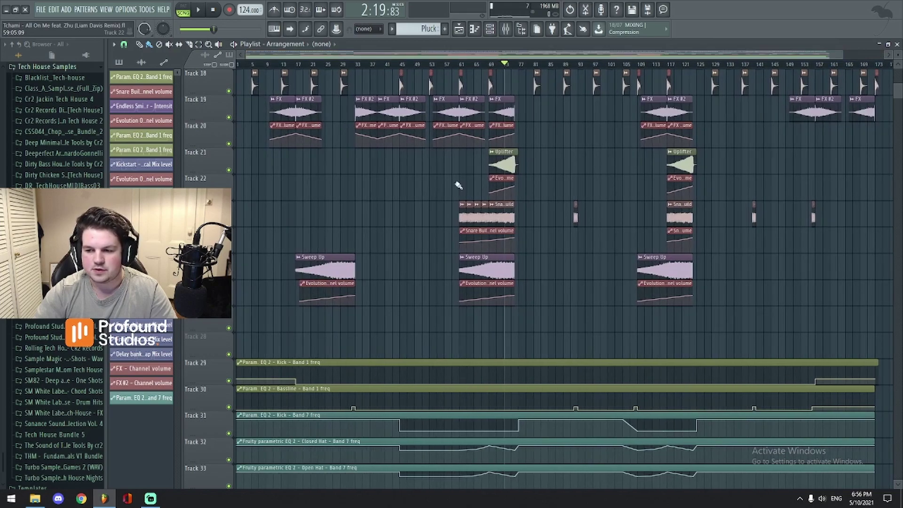
scroll(488, 205, "down", 4)
scroll(555, 215, "down", 7)
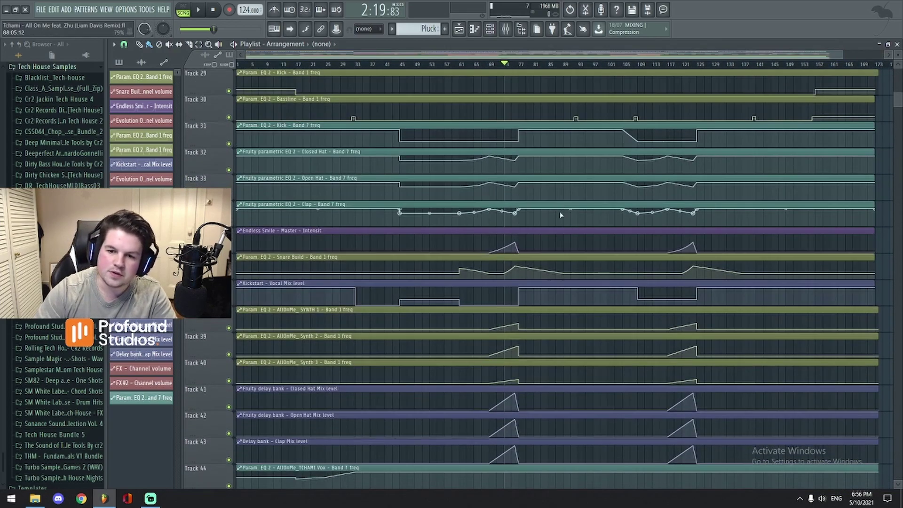
scroll(527, 178, "up", 14)
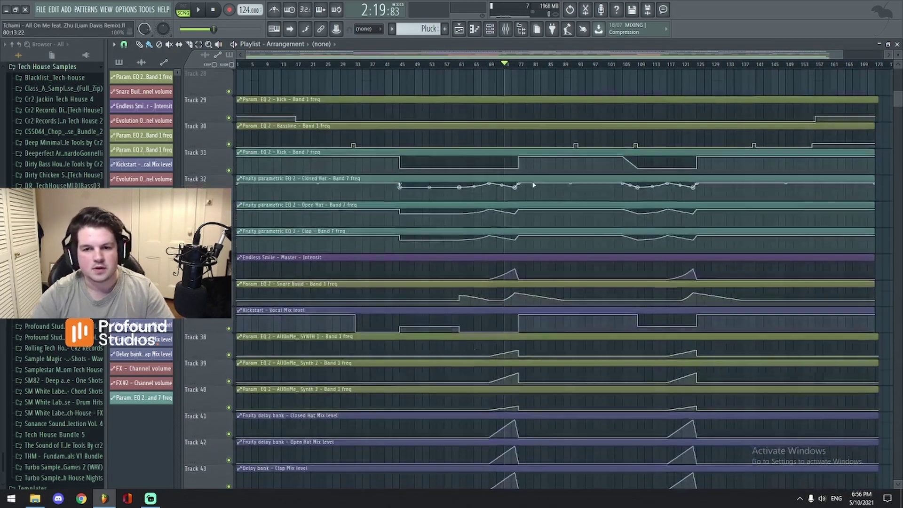
scroll(529, 178, "down", 11)
scroll(509, 55, "up", 4)
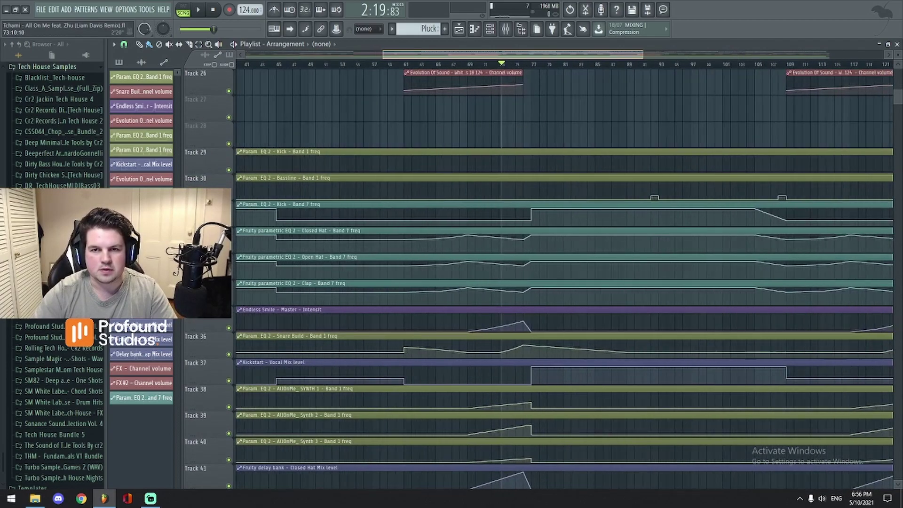
Step: Play briefly from bar 61, stop, and enlarge the playlist tracks to show the hat and clap EQ curves
key("space")
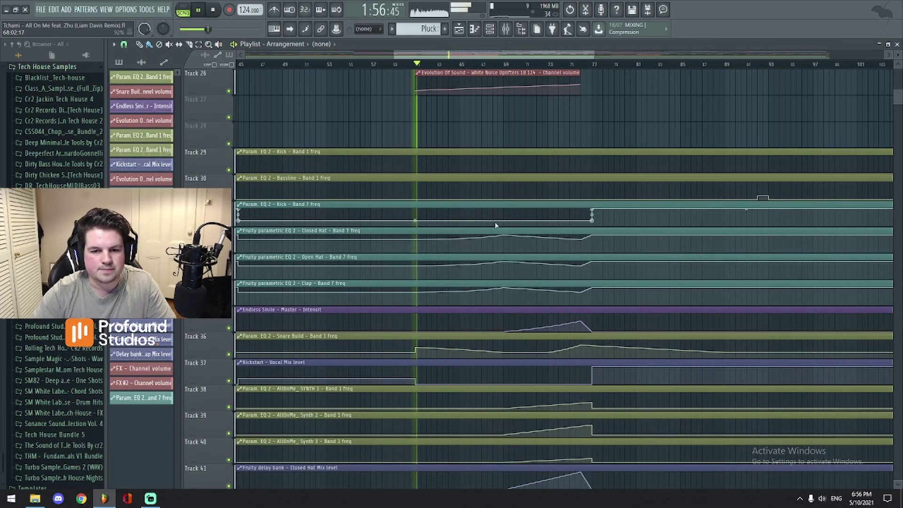
scroll(395, 263, "down", 1)
key("space")
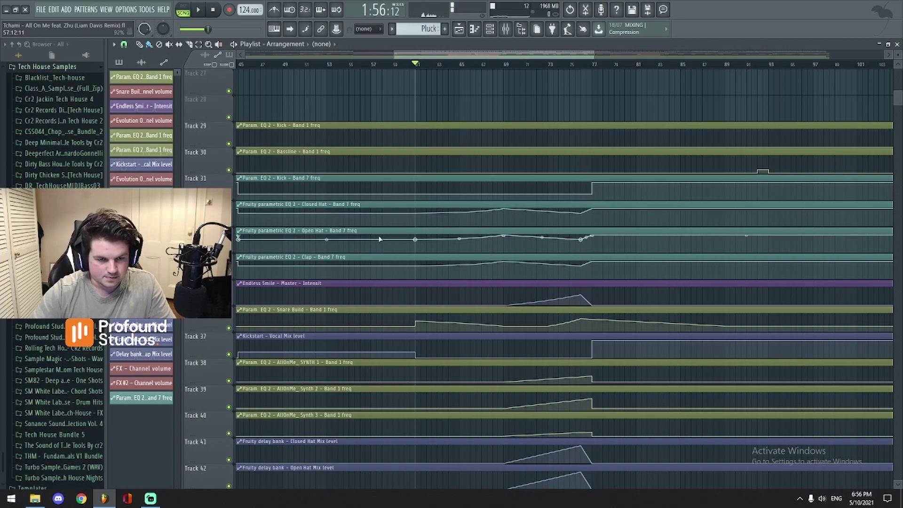
scroll(432, 252, "up", 4, "alt")
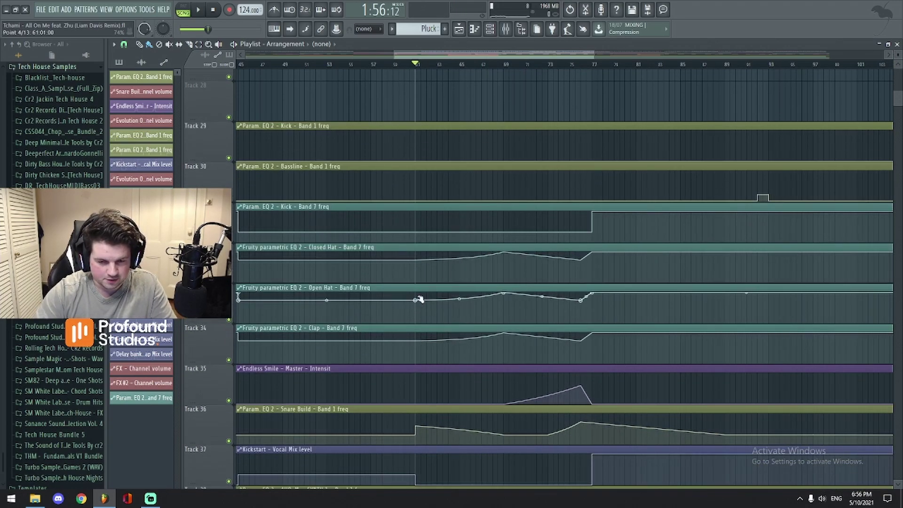
Step: Stop playback and solo the Closed Hat, Open Hat, Clap, Shakers and Rides tracks in the mixer
key("space")
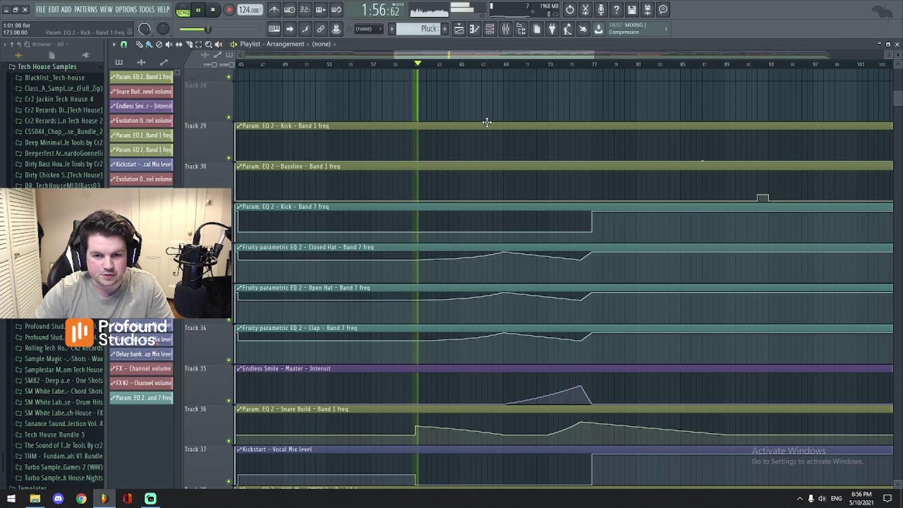
left_click(507, 38)
key("space")
left_click(352, 207)
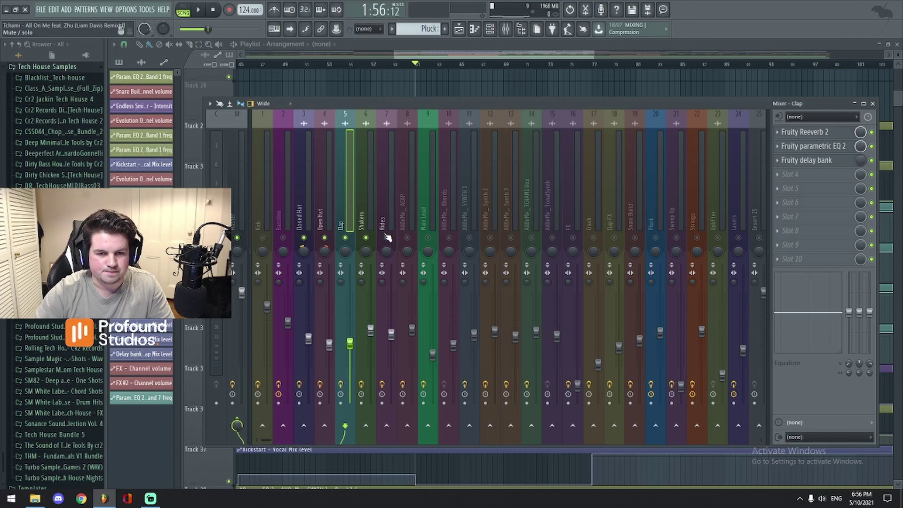
Step: Play the soloed percussion through the build-up and past the drop at bar 77 to hear the EQ filter automation, then stop
key("space")
left_click_drag(446, 57, 473, 58)
left_click(479, 64)
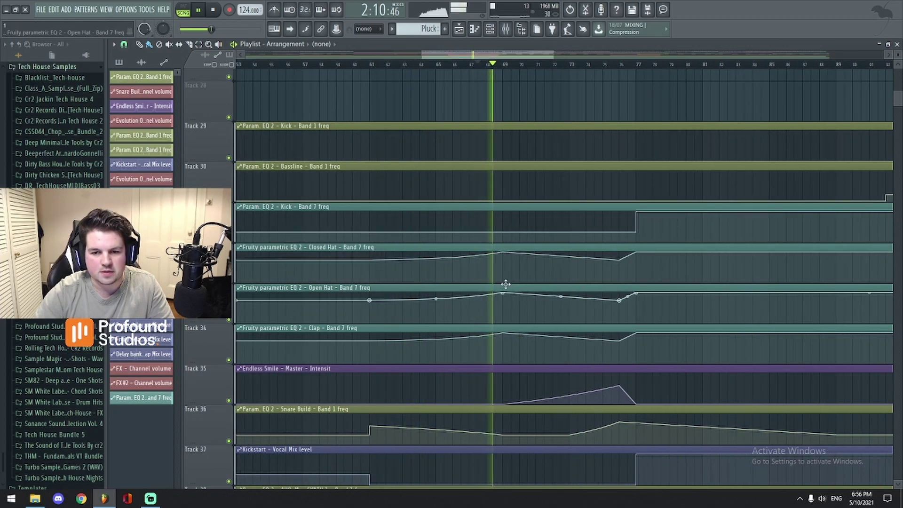
left_click_drag(504, 55, 482, 65)
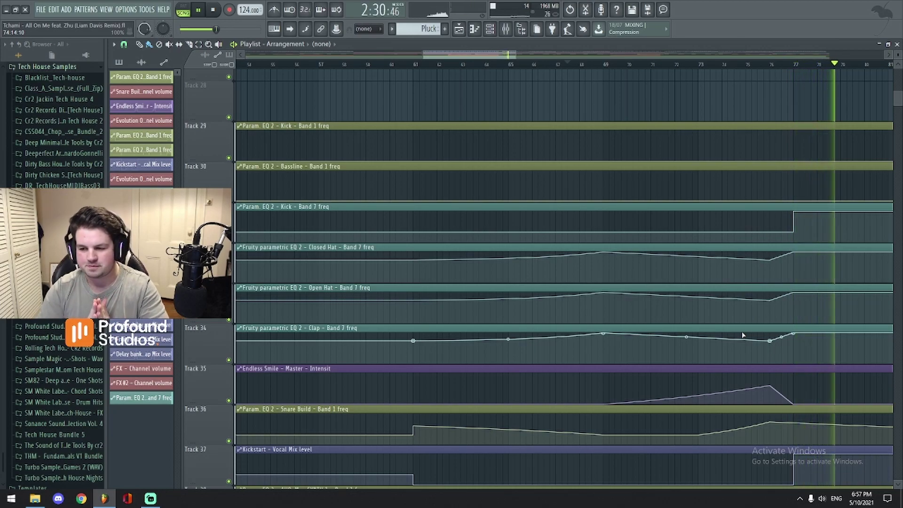
scroll(476, 54, "down", 3)
scroll(479, 56, "up", 2)
key("space")
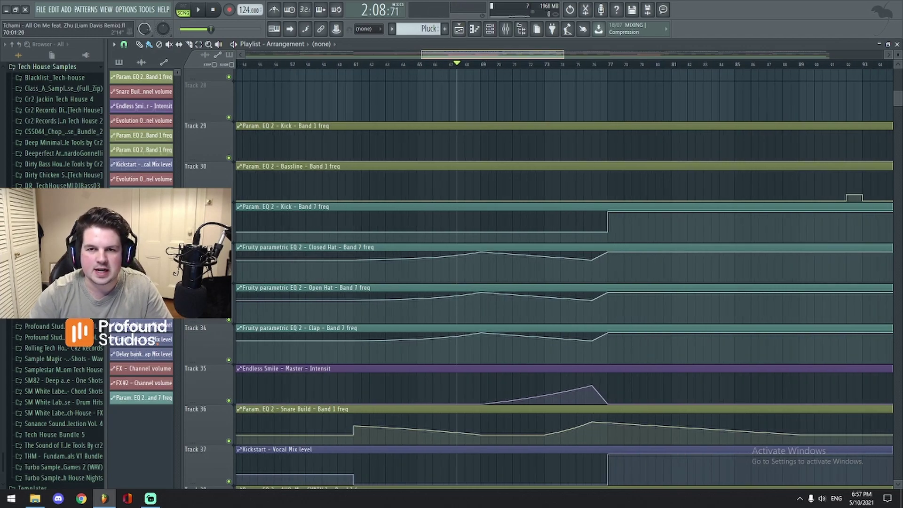
Step: Examine the delay bank Mix level automation of the Closed Hat, Open Hat and Clap from bar 69 to bar 77
scroll(512, 170, "down", 8)
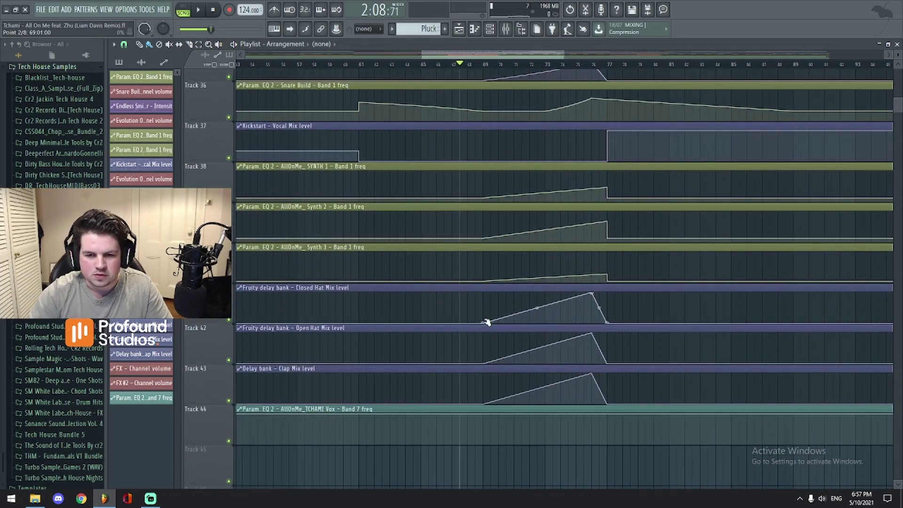
scroll(486, 322, "up", 3)
scroll(485, 325, "down", 4)
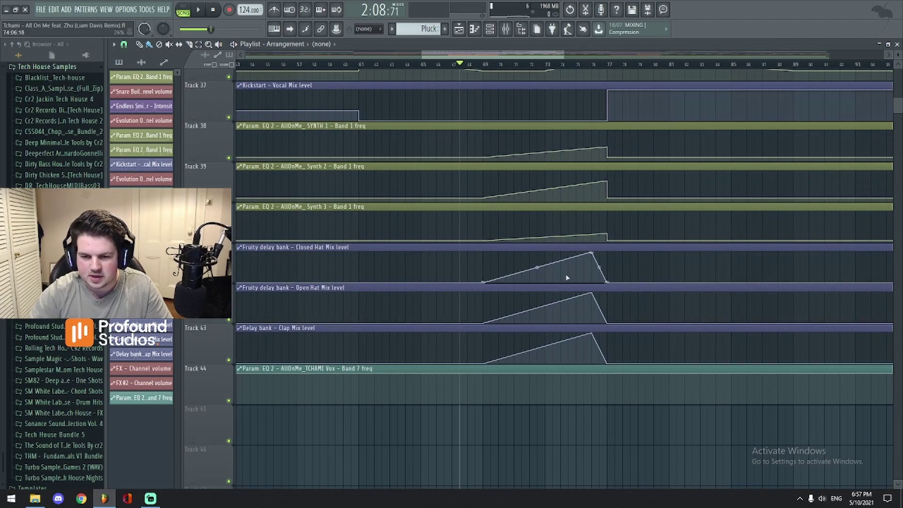
Step: Play the soloed percussion from bar 69 into the drop while following the EQ, Endless Smile and delay automation curves
scroll(566, 277, "up", 10)
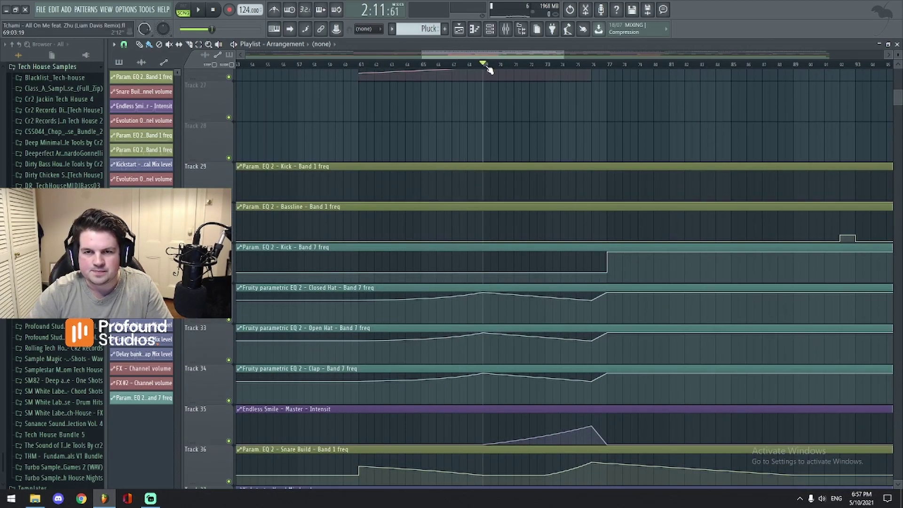
key("space")
scroll(558, 202, "down", 3)
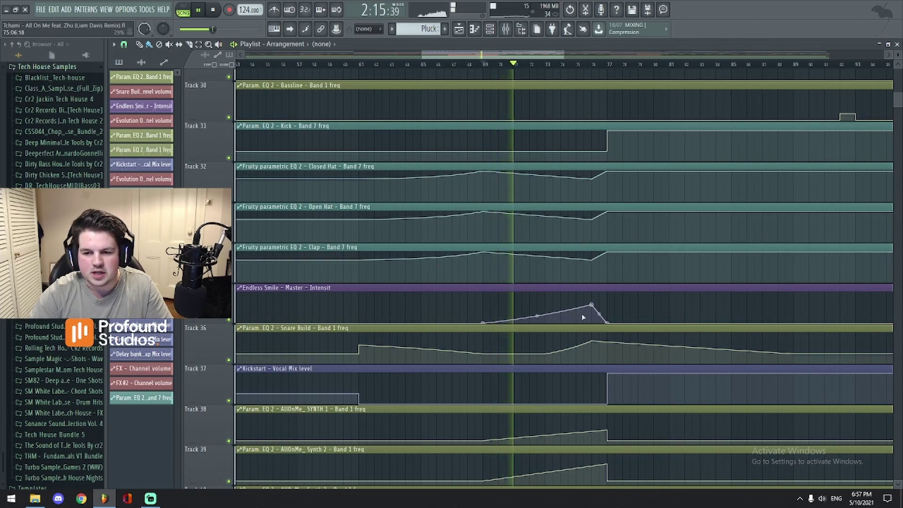
scroll(590, 301, "down", 7)
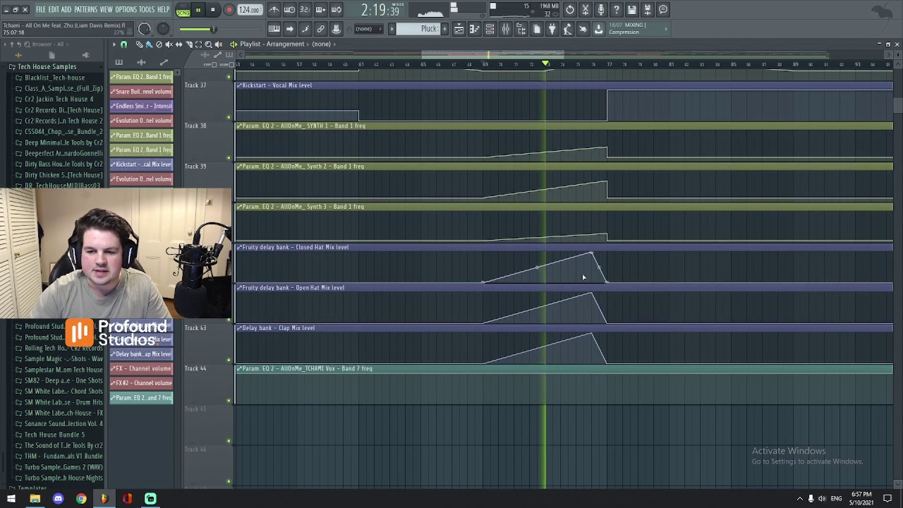
scroll(600, 273, "up", 3)
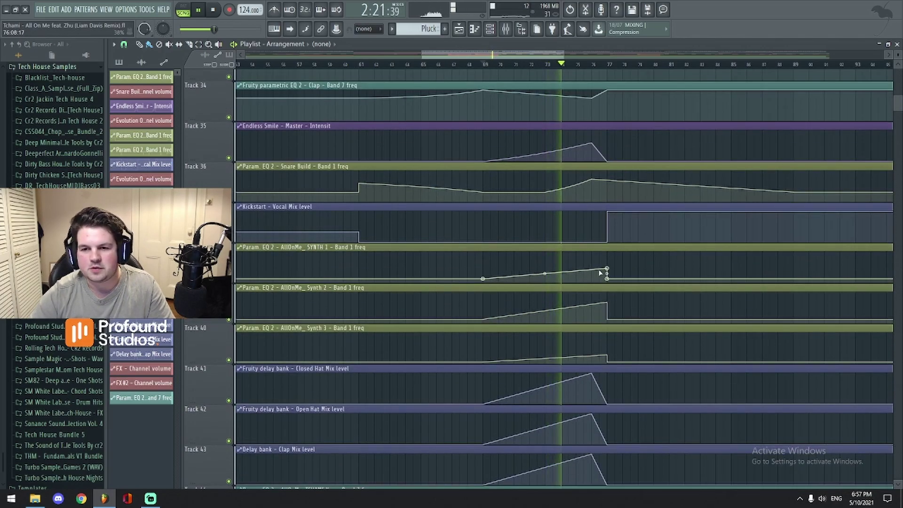
scroll(600, 274, "up", 7)
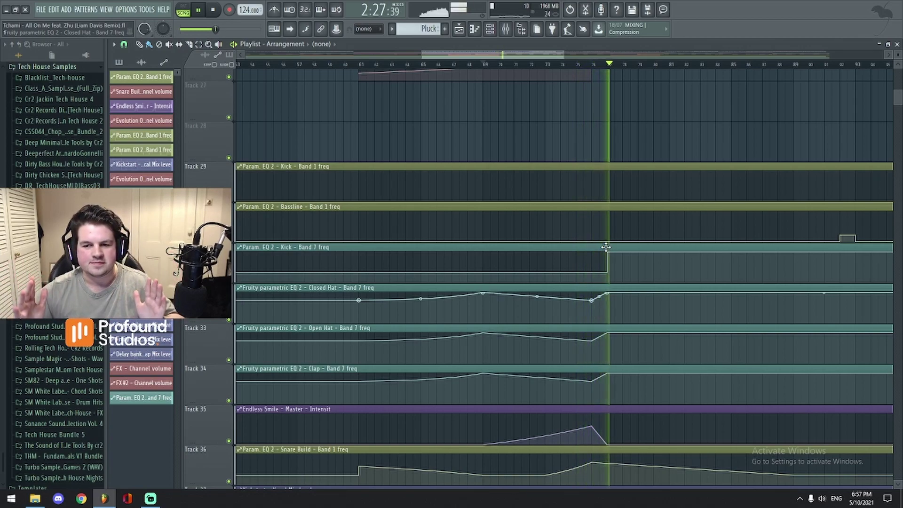
Step: Replay the soloed percussion from about bar 74 through the drop while viewing the upper playlist tracks, and stop playback
left_click(572, 64)
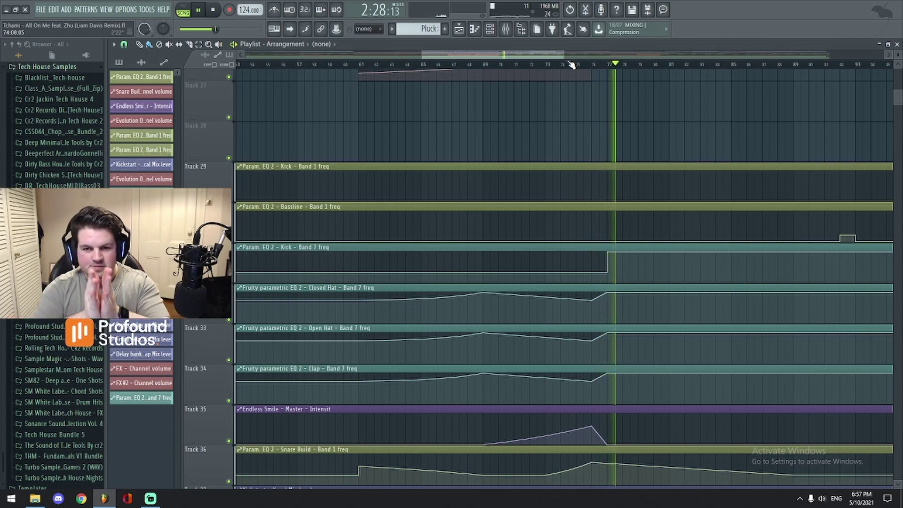
scroll(645, 256, "down", 1)
scroll(644, 257, "up", 10)
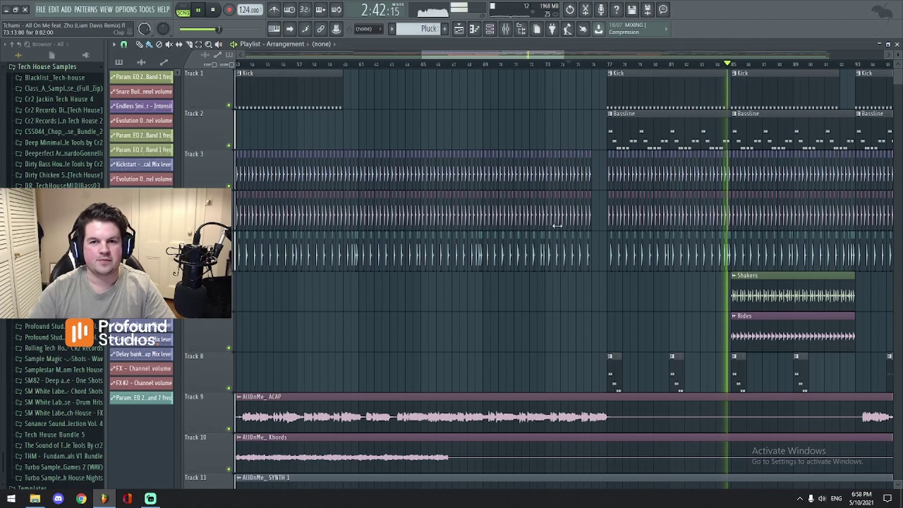
key("space")
Step: Unsolo the percussion in the mixer so every channel is enabled, and close the mixer
scroll(530, 55, "down", 3)
left_click(512, 33)
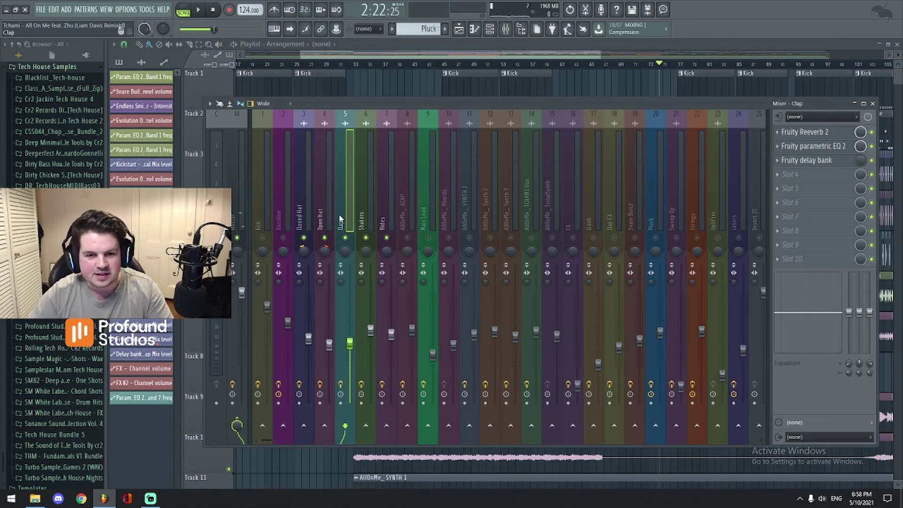
key("s")
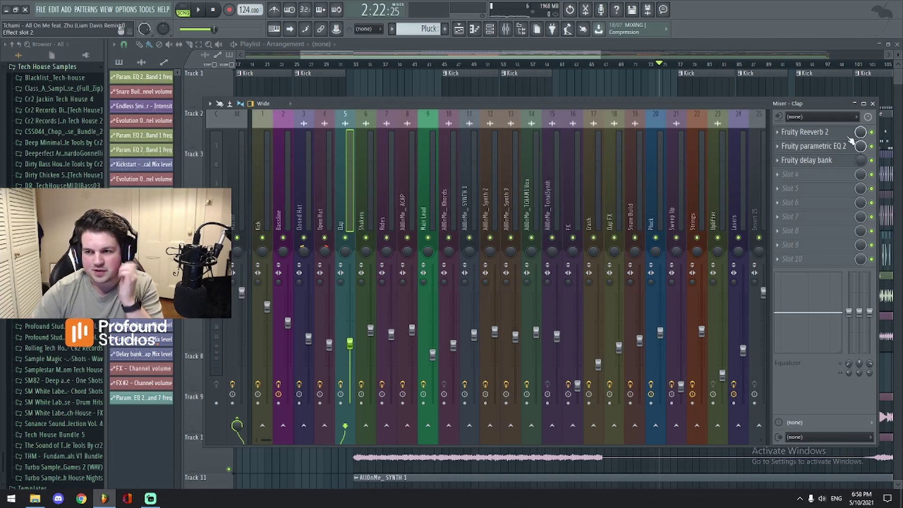
left_click(873, 103)
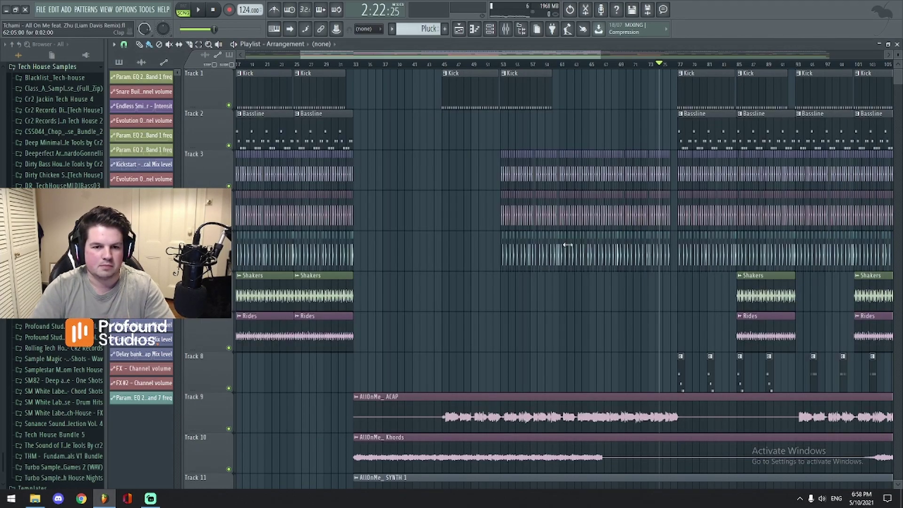
Step: Flatten the EQ Band 7 frequency automation of the Closed Hat, Open Hat and Clap from bar 61 to the drop at bar 77
scroll(473, 270, "down", 8)
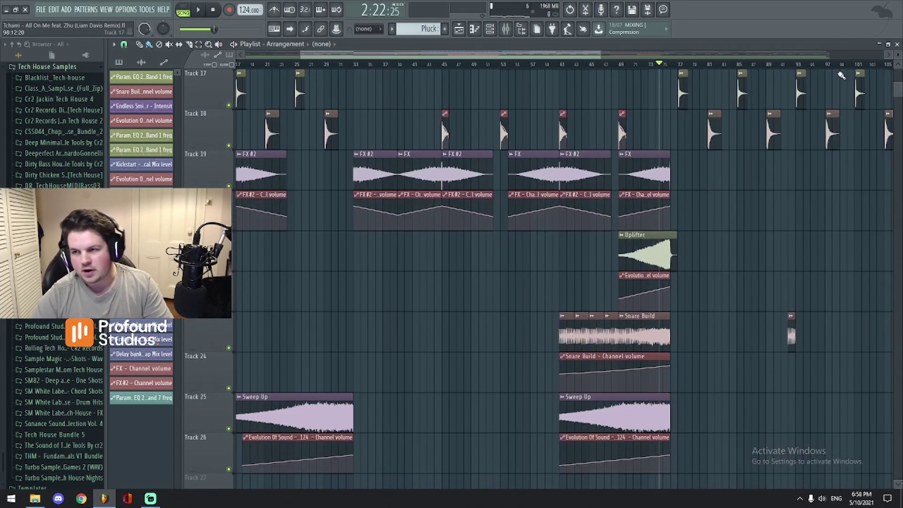
scroll(612, 214, "down", 2)
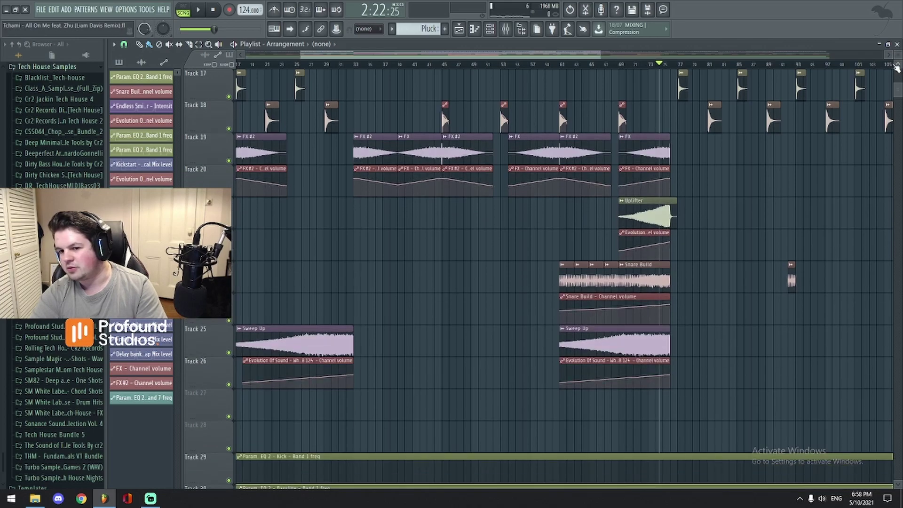
scroll(818, 218, "down", 7)
scroll(810, 244, "up", 13)
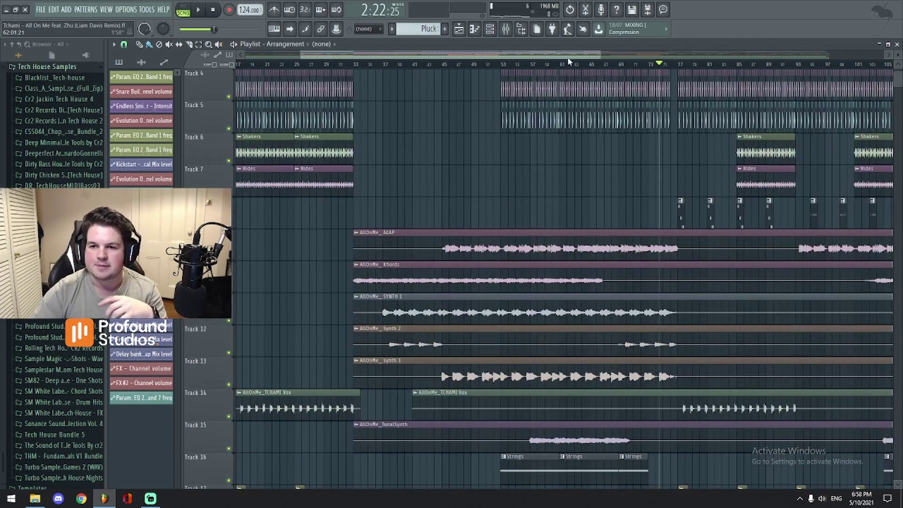
scroll(603, 120, "down", 2)
scroll(651, 174, "down", 11)
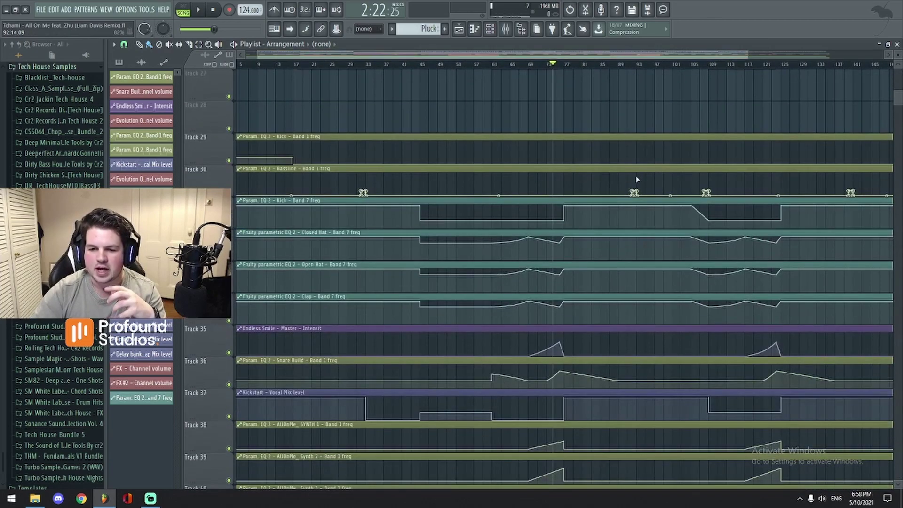
scroll(523, 102, "up", 2)
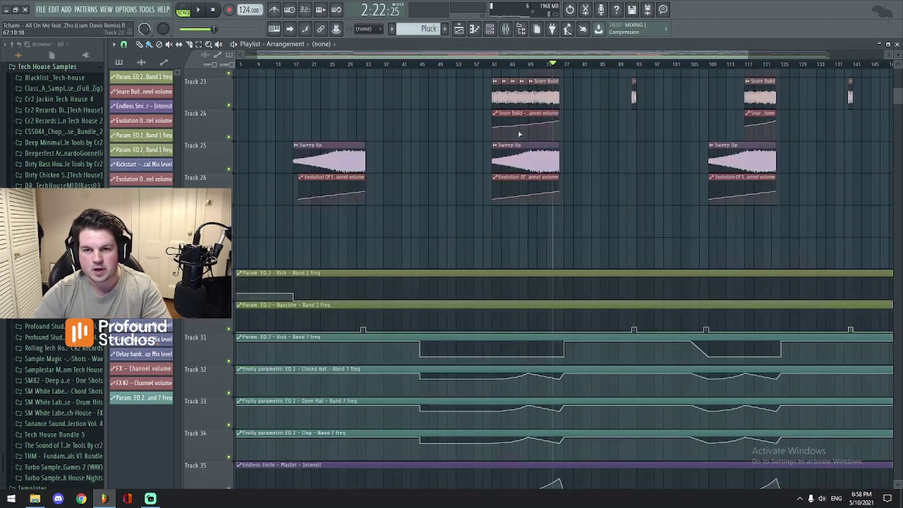
scroll(508, 141, "down", 3)
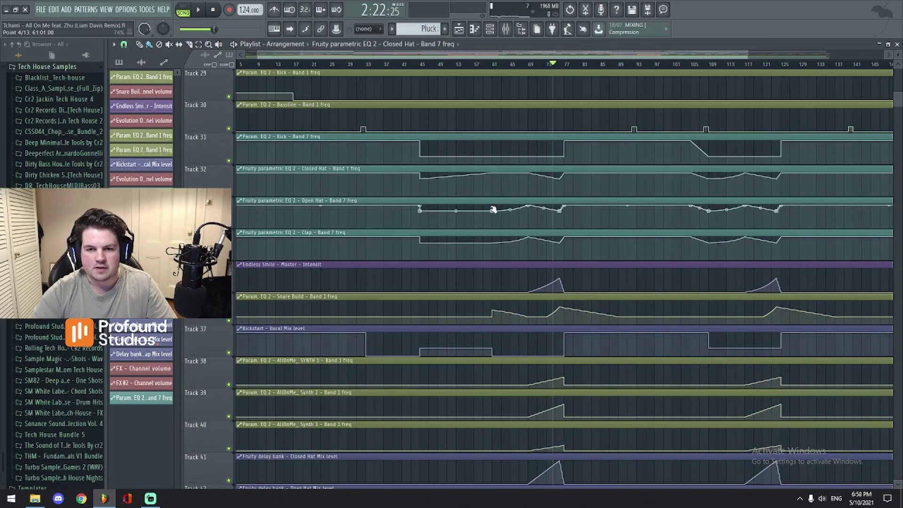
Step: Play the full mix from bar 61, skip ahead to bar 69, listen through the build-up into the drop at bar 77, and stop
left_click(493, 64)
key("space")
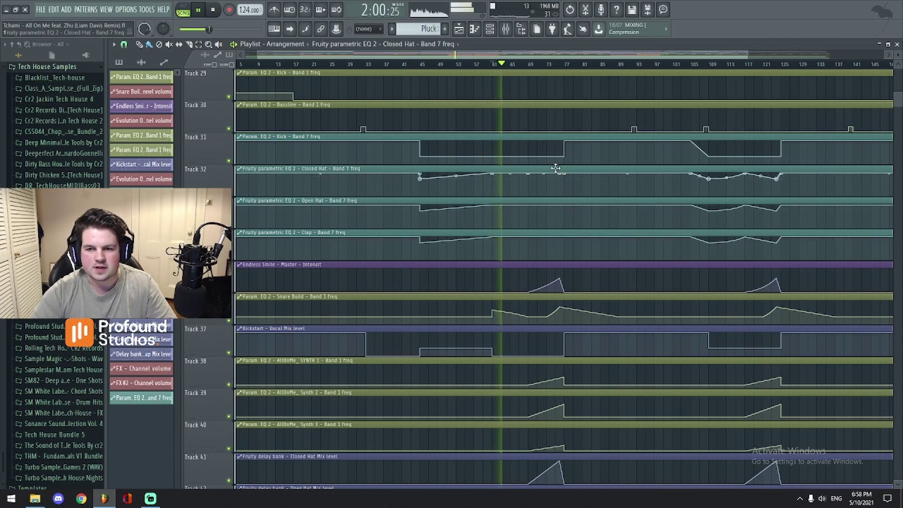
left_click(531, 65)
scroll(542, 167, "up", 2)
scroll(543, 168, "up", 14)
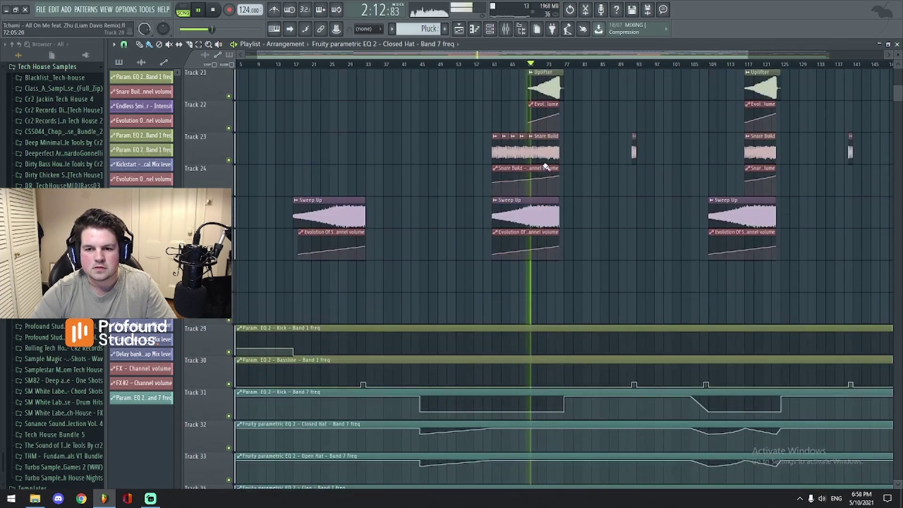
scroll(567, 189, "down", 13)
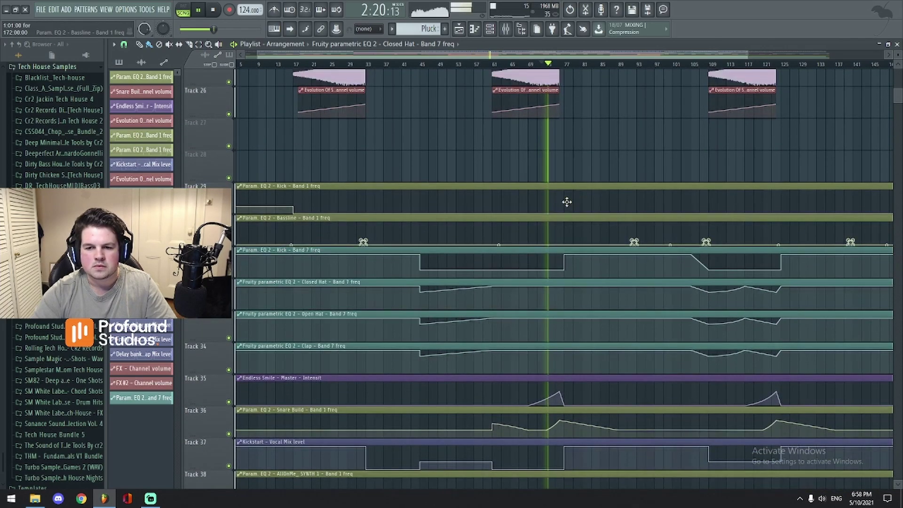
scroll(569, 200, "up", 14)
scroll(595, 204, "up", 3)
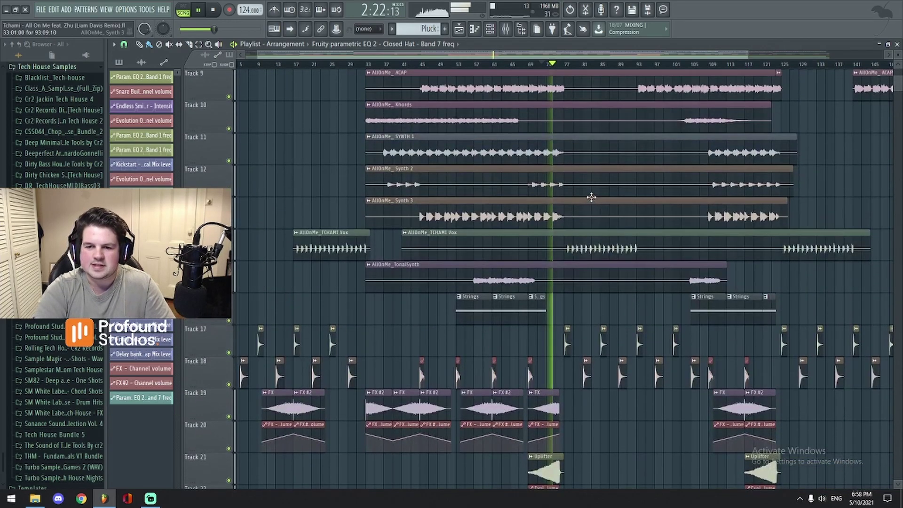
scroll(657, 216, "up", 8)
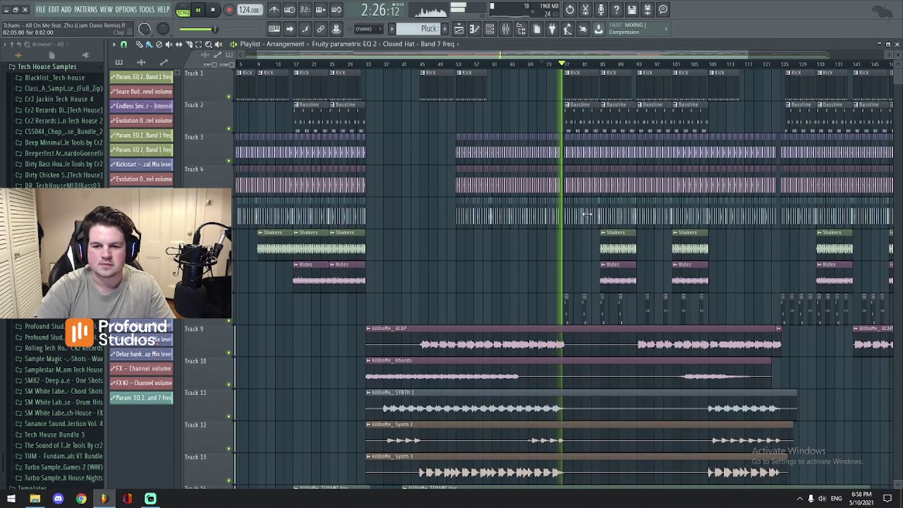
scroll(587, 211, "down", 17)
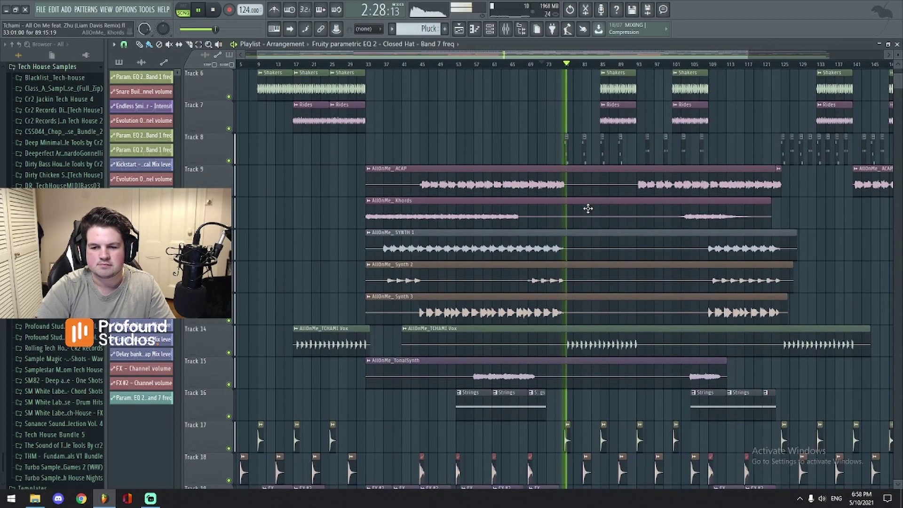
key("space")
Step: Move the playhead to about bar 70 and review the instrument, riser and FX tracks in the build-up
scroll(593, 208, "up", 17)
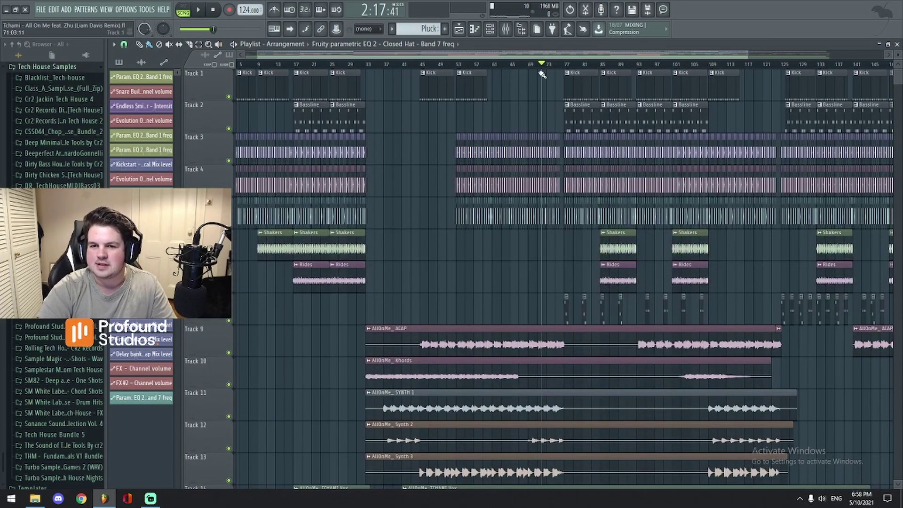
left_click_drag(542, 212, 539, 211)
scroll(540, 212, "down", 20)
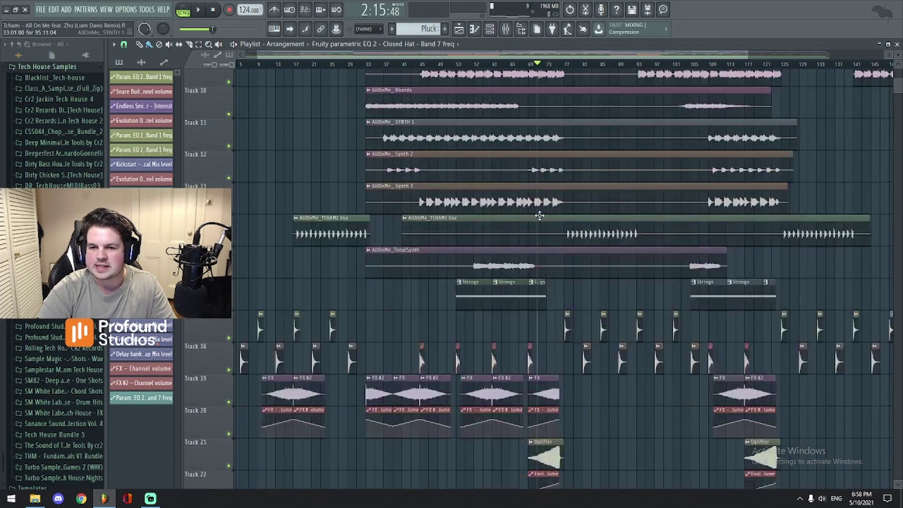
scroll(547, 195, "up", 20)
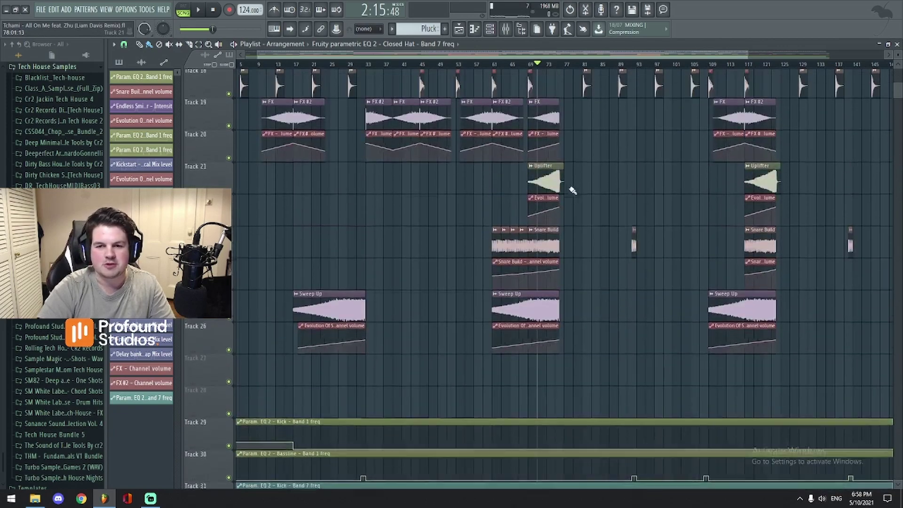